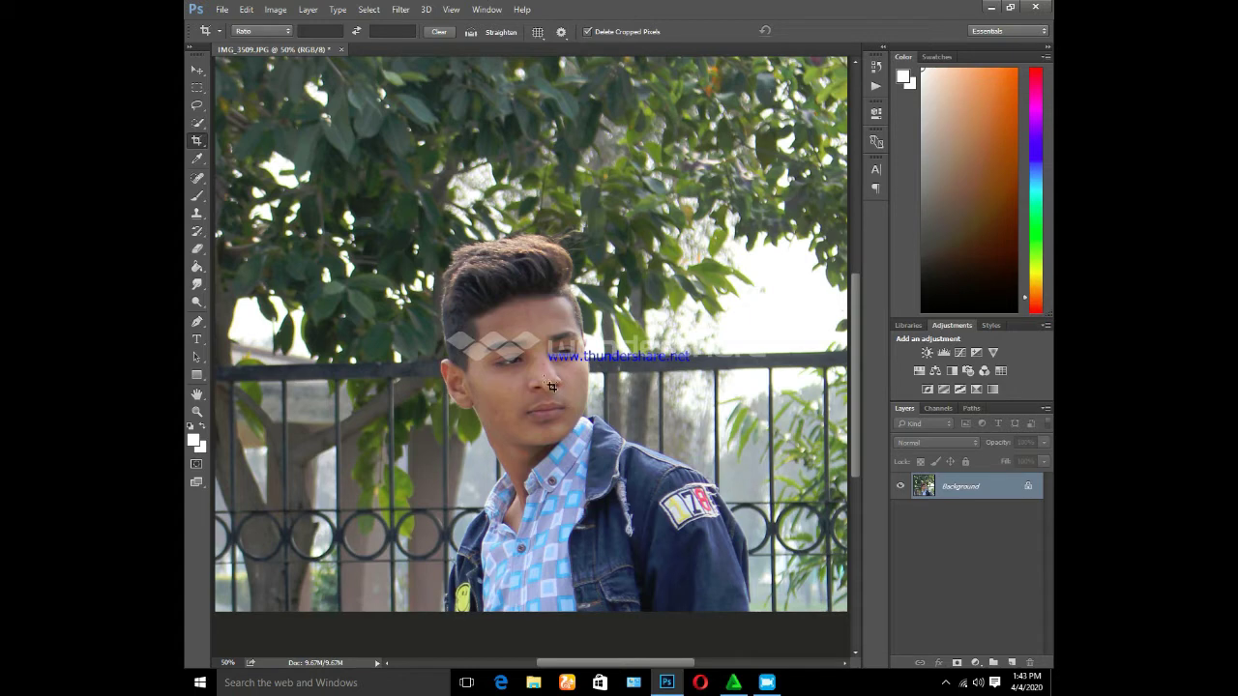
Switch to the Mixer Brush and set its Wet amount to 8%
{"action": "left_click", "coordinate": [198, 195]}
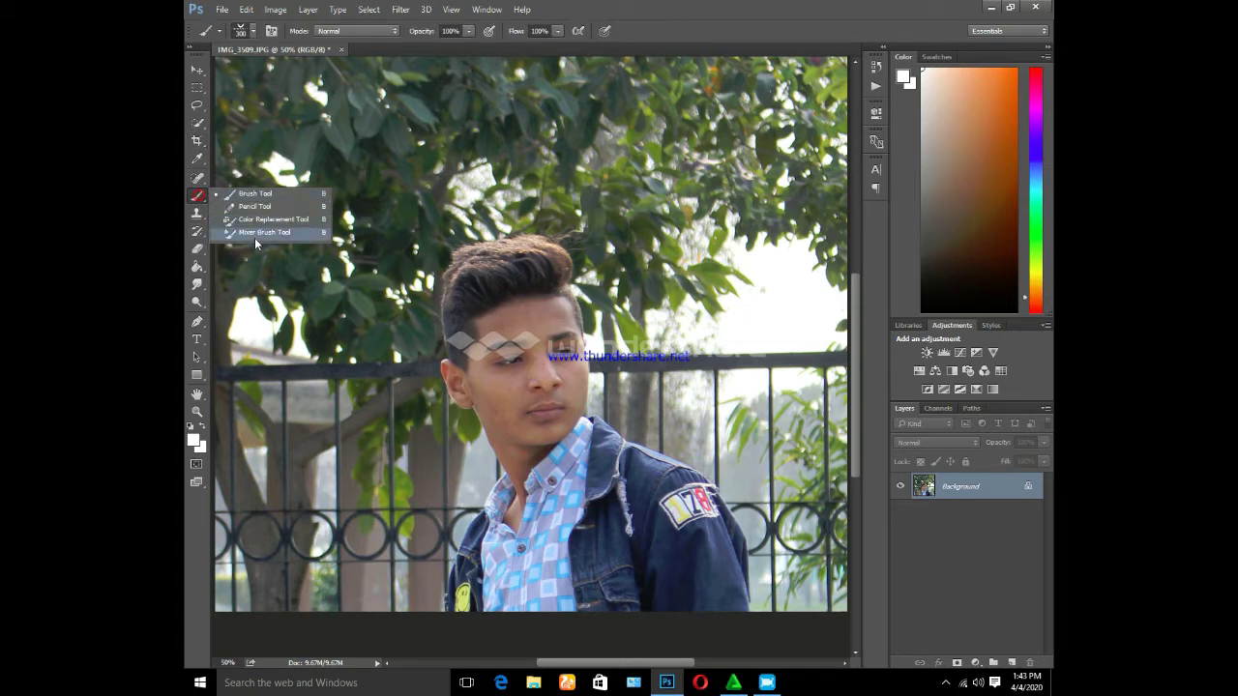
{"action": "left_click", "coordinate": [256, 233]}
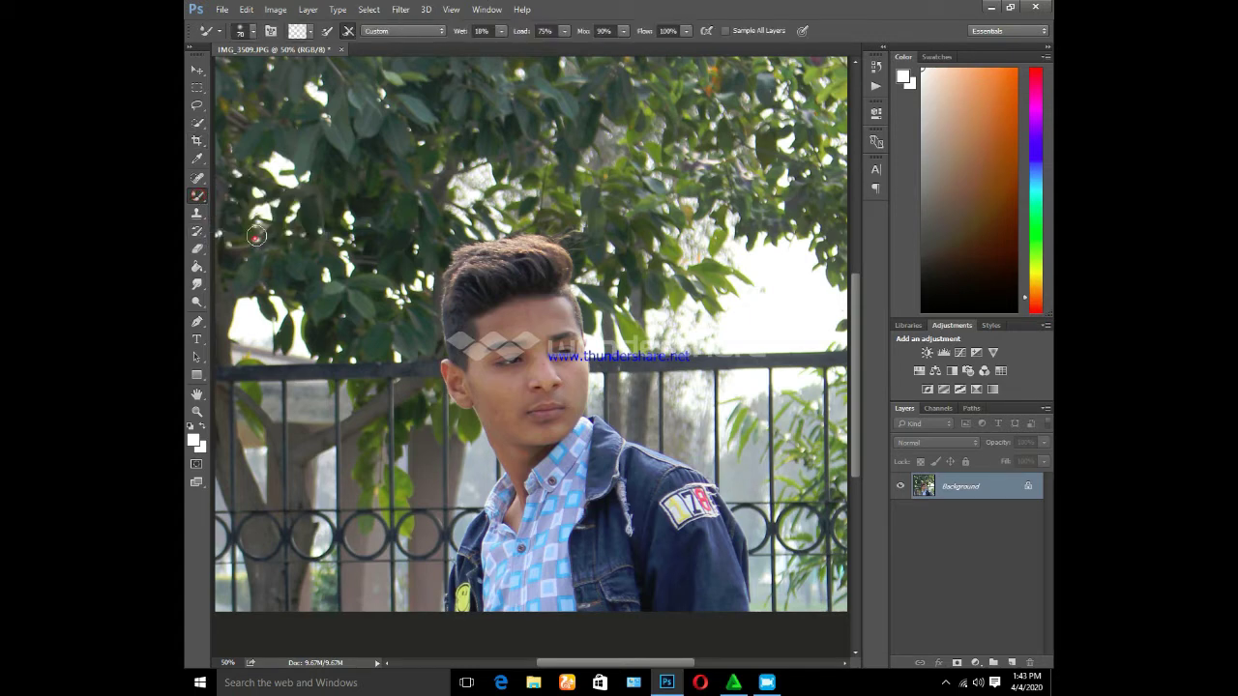
{"action": "left_click", "coordinate": [501, 36]}
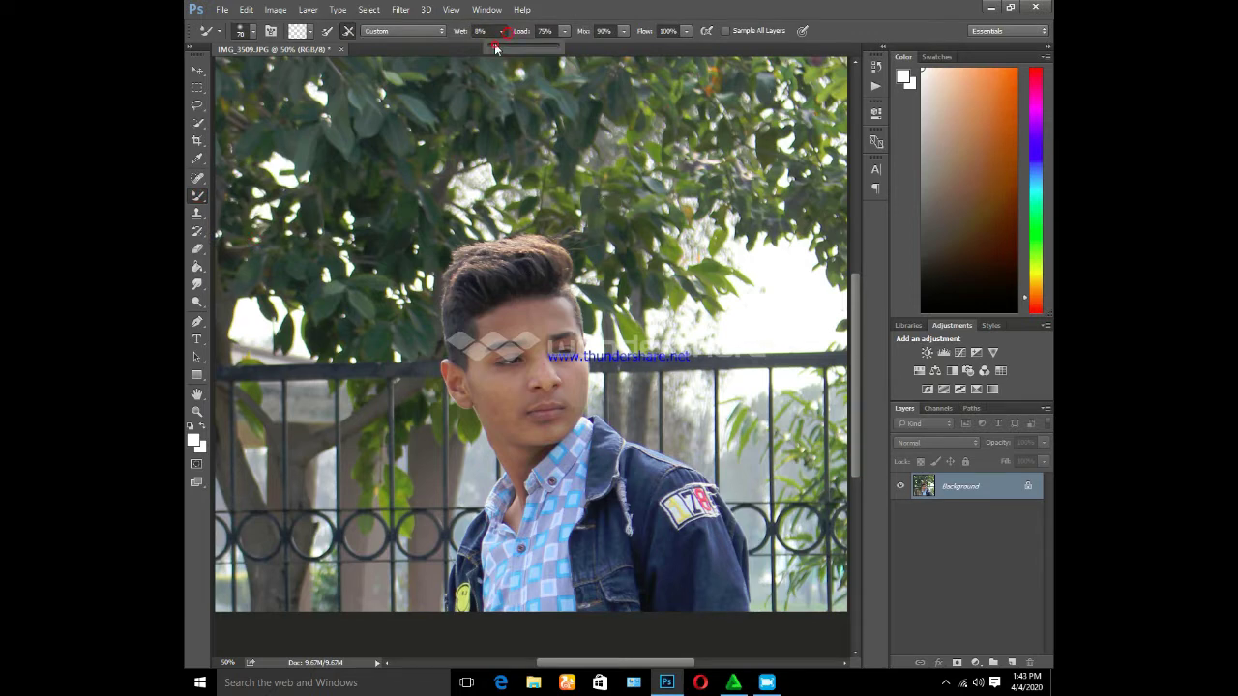
Smooth the skin at the hairline, on the nose bridge and over the nostril blemish
{"action": "key", "text": "ctrl+plus"}
{"action": "key", "text": "ctrl+plus"}
{"action": "key", "text": "ctrl+plus"}
{"action": "key", "text": "ctrl+plus"}
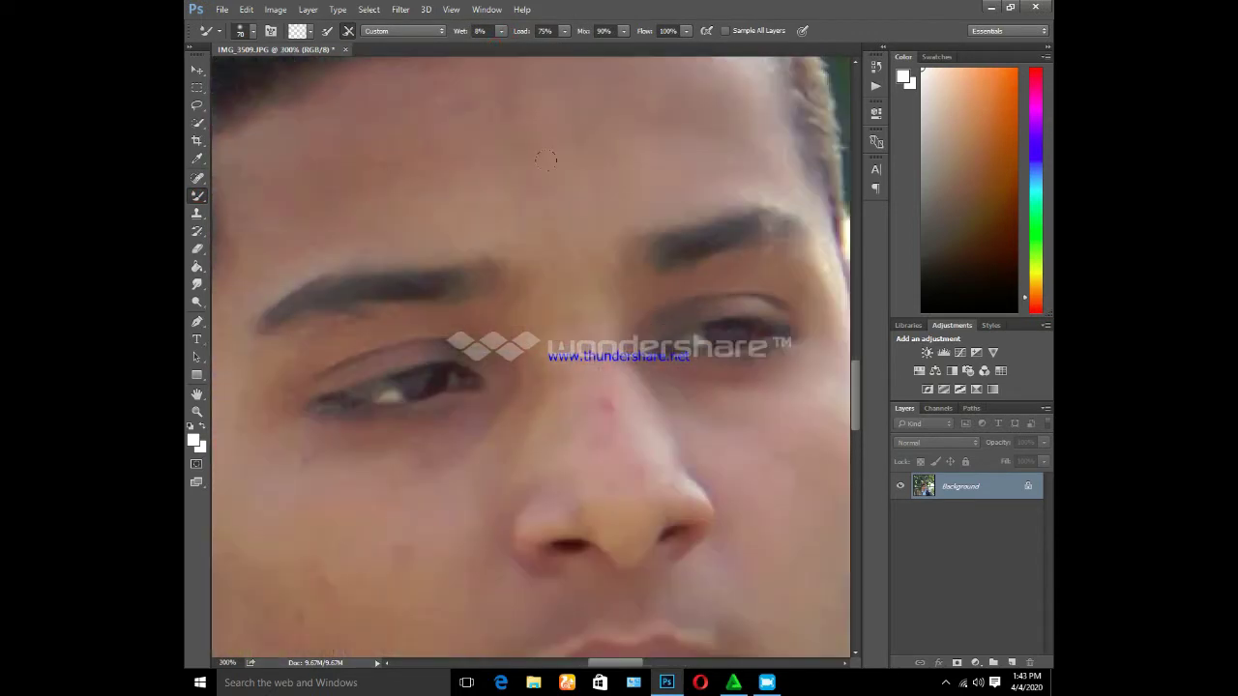
{"action": "key", "text": "ctrl+minus"}
{"action": "scroll", "coordinate": [556, 186], "scroll_direction": "up", "scroll_amount": 1}
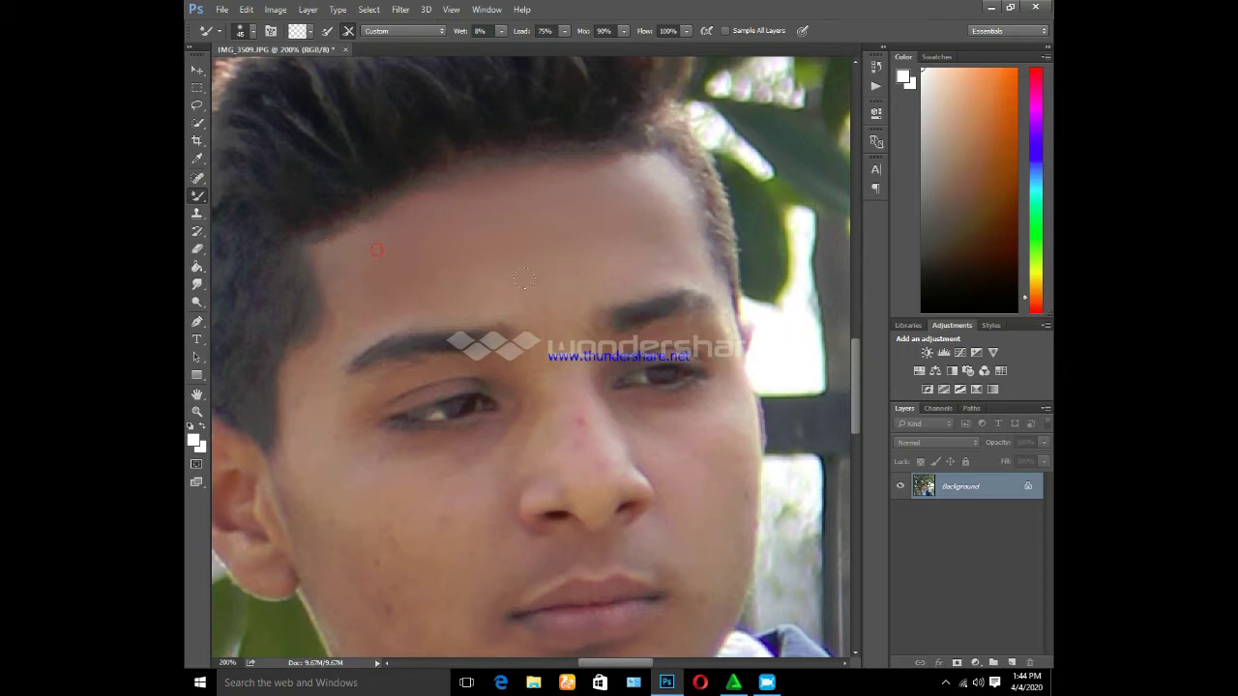
{"action": "left_click_drag", "start_coordinate": [637, 209], "coordinate": [648, 177]}
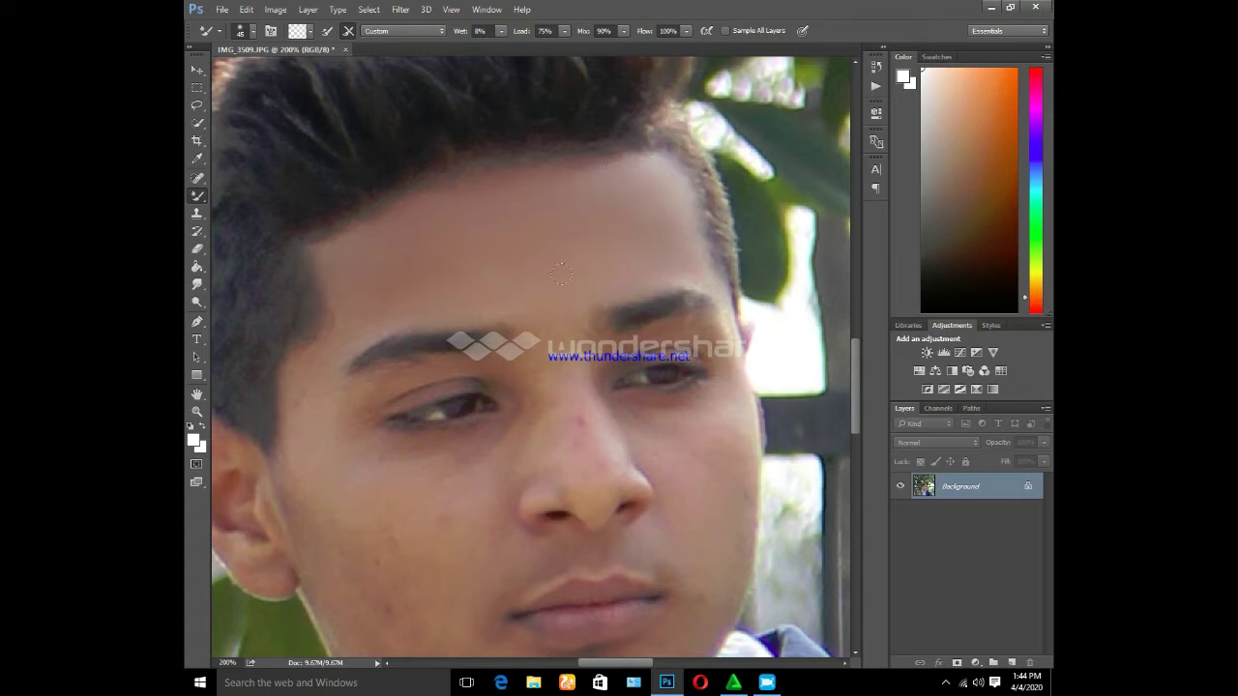
{"action": "scroll", "coordinate": [571, 198], "scroll_direction": "down", "scroll_amount": 5}
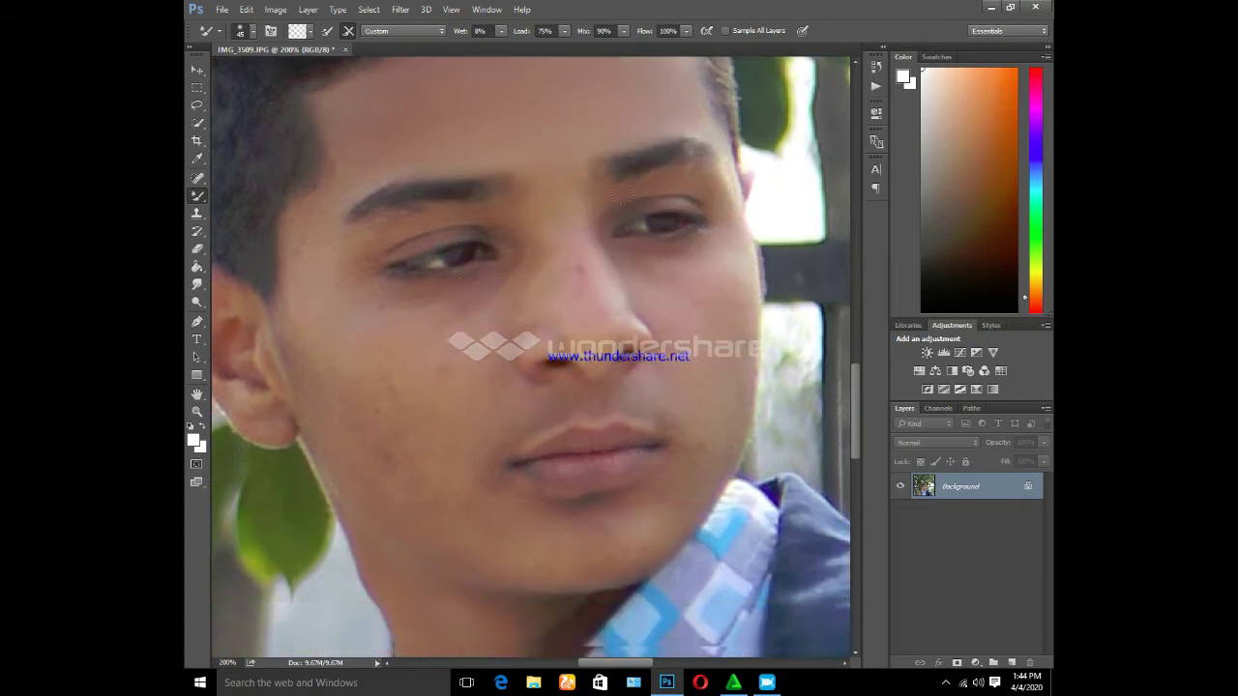
{"action": "left_click", "coordinate": [589, 279]}
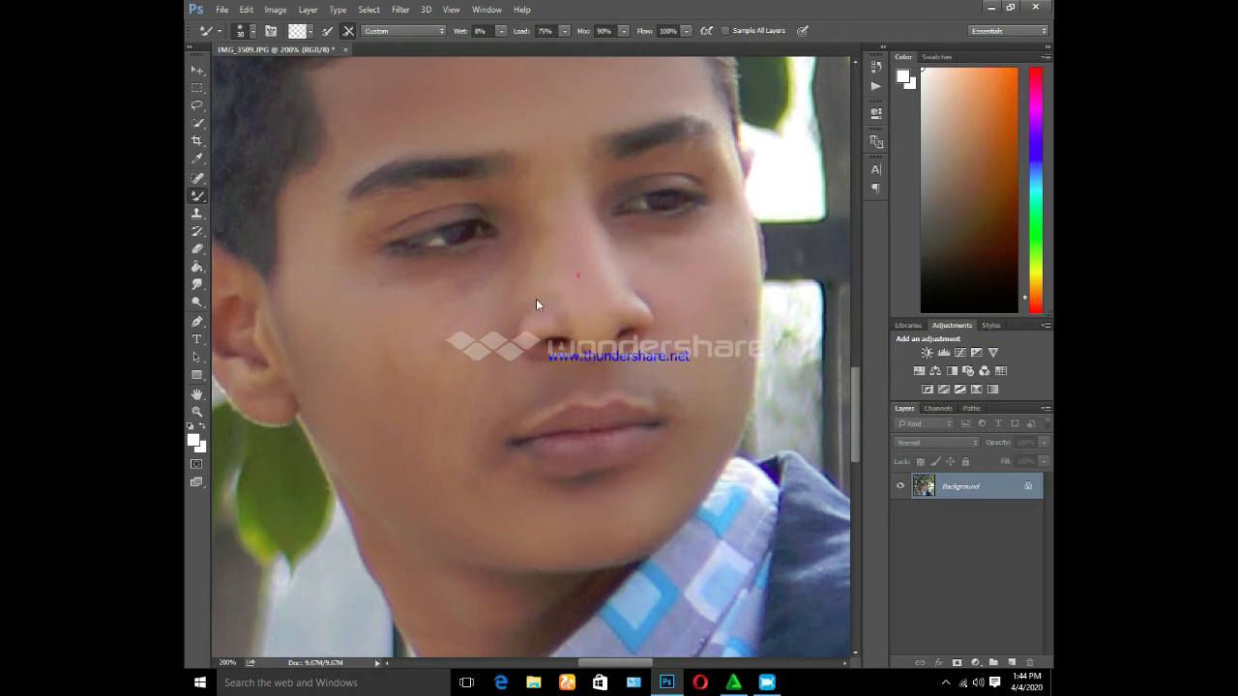
{"action": "left_click", "coordinate": [563, 313]}
Enlarge the mixer brush and smooth the skin between the brows, down across cheeks and jaw
{"action": "key", "text": "bracketright"}
{"action": "key", "text": "bracketright"}
{"action": "key", "text": "bracketright"}
{"action": "scroll", "coordinate": [503, 440], "scroll_direction": "down", "scroll_amount": 2}
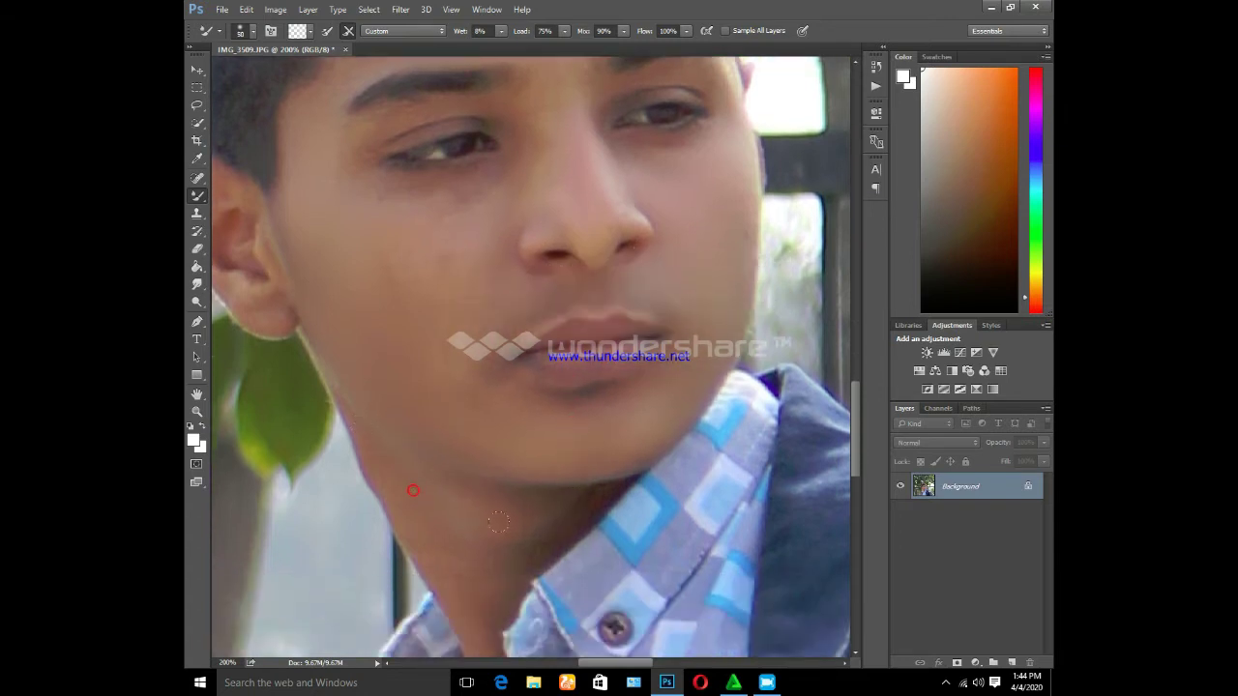
{"action": "scroll", "coordinate": [456, 597], "scroll_direction": "up", "scroll_amount": 2}
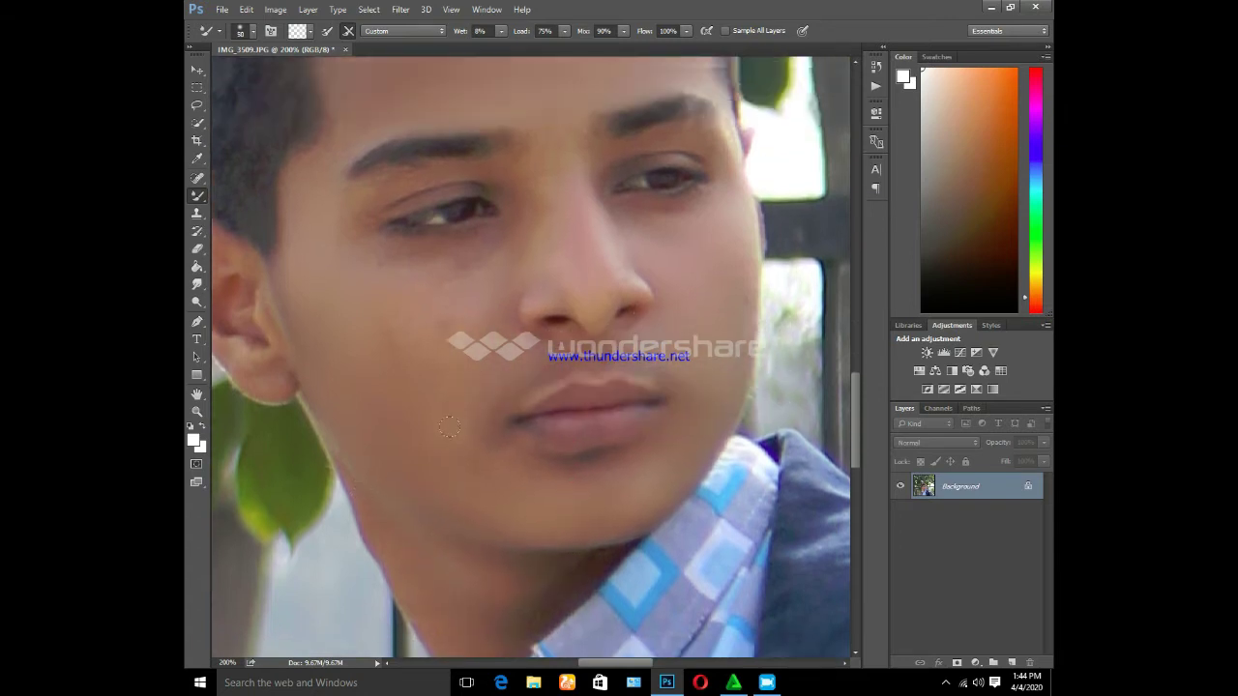
{"action": "key", "text": "p"}
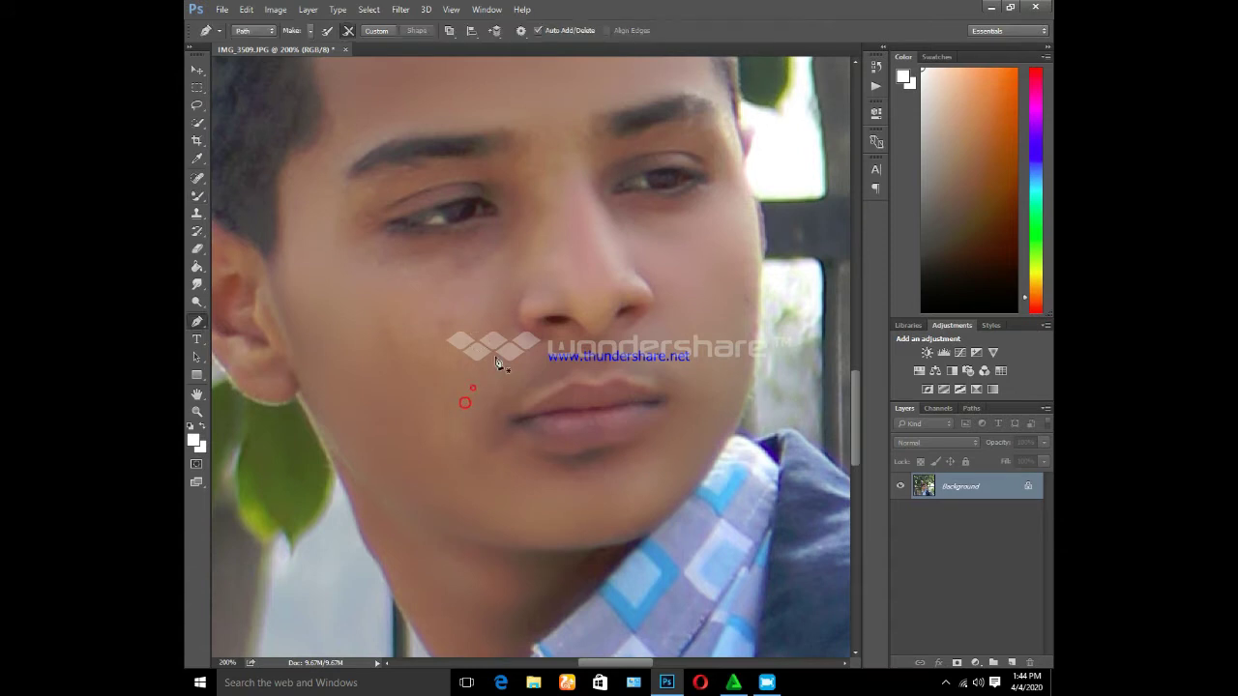
{"action": "key", "text": "b"}
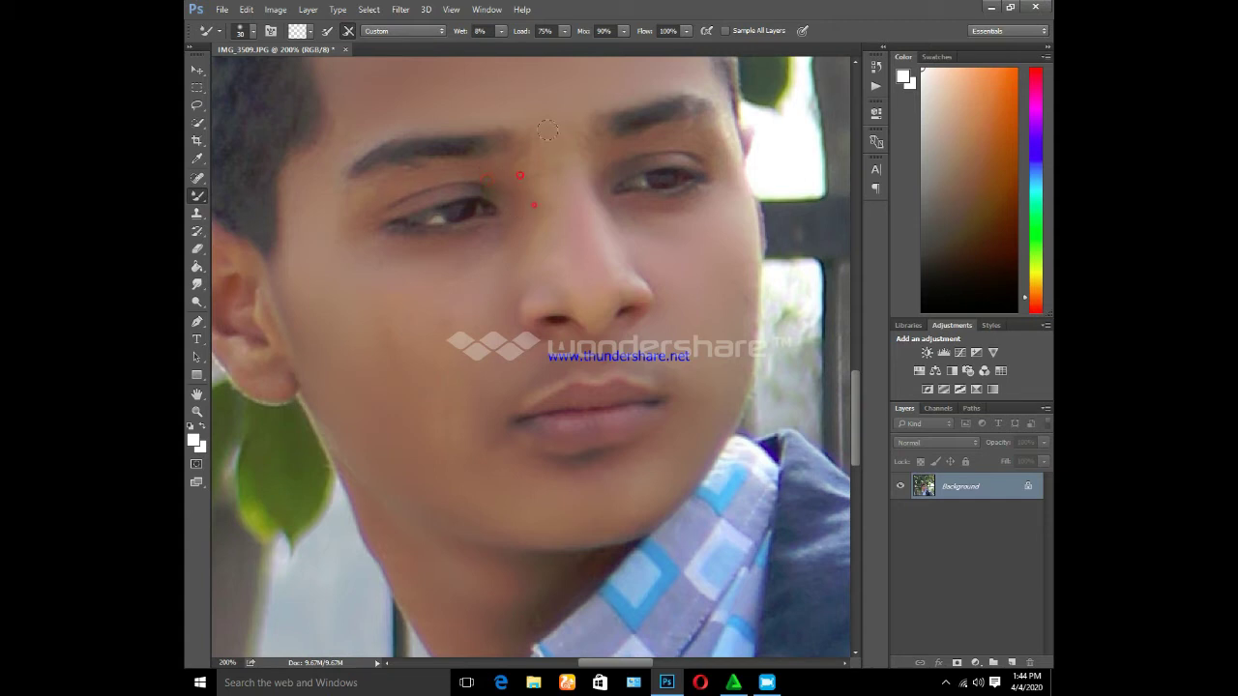
{"action": "left_click_drag", "start_coordinate": [576, 130], "coordinate": [699, 200]}
{"action": "scroll", "coordinate": [725, 194], "scroll_direction": "down", "scroll_amount": 2}
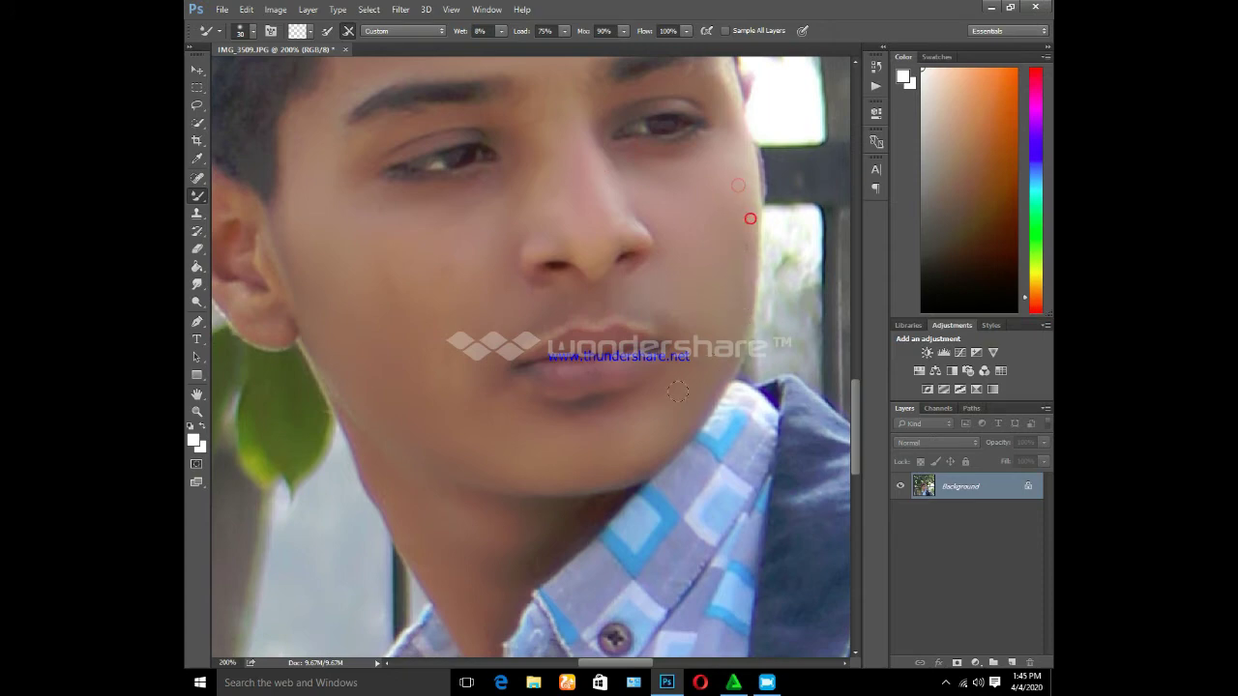
{"action": "scroll", "coordinate": [677, 343], "scroll_direction": "down", "scroll_amount": 2}
{"action": "scroll", "coordinate": [665, 342], "scroll_direction": "down", "scroll_amount": 2}
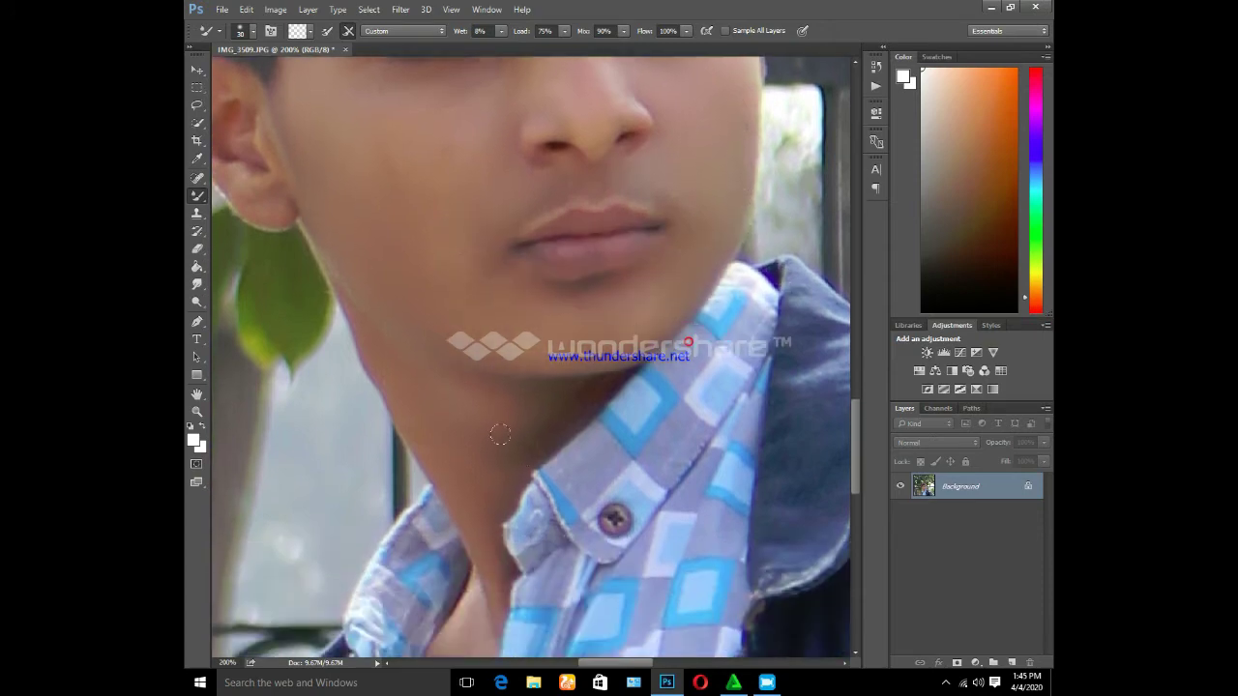
{"action": "key", "text": "ctrl+minus"}
{"action": "key", "text": "ctrl+minus"}
Open the Camera Raw Filter on the portrait and lower its exposure slightly
{"action": "key", "text": "ctrl+minus"}
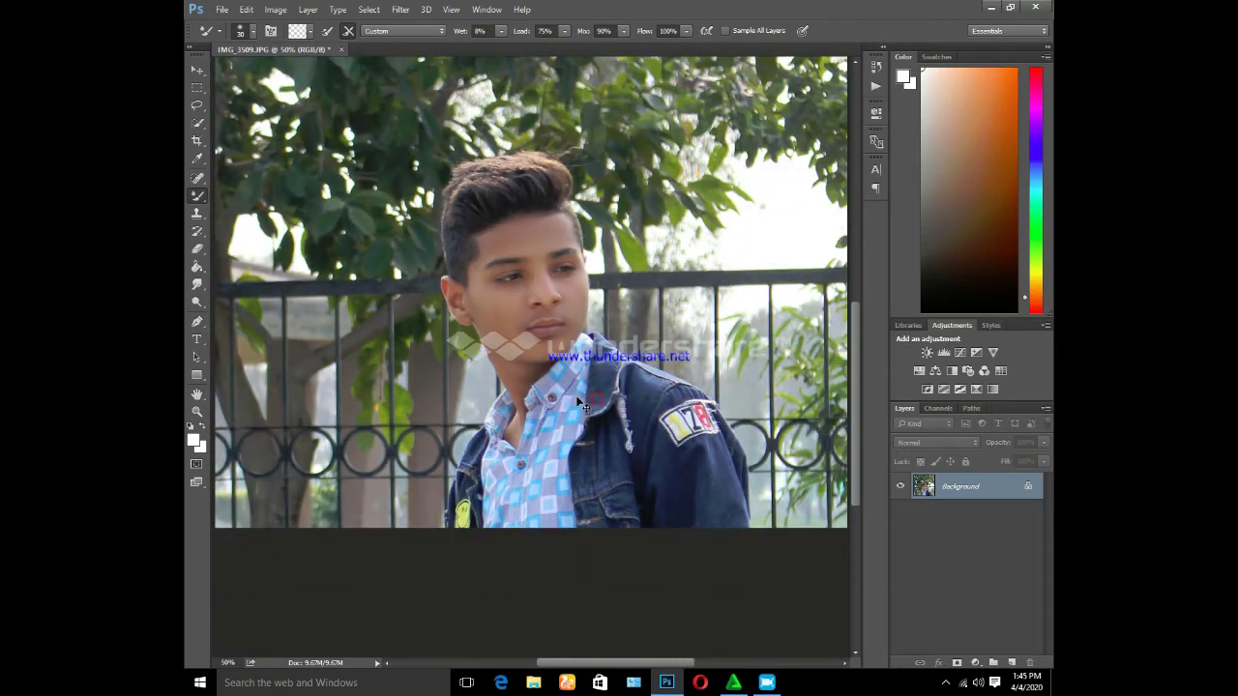
{"action": "key", "text": "ctrl+minus"}
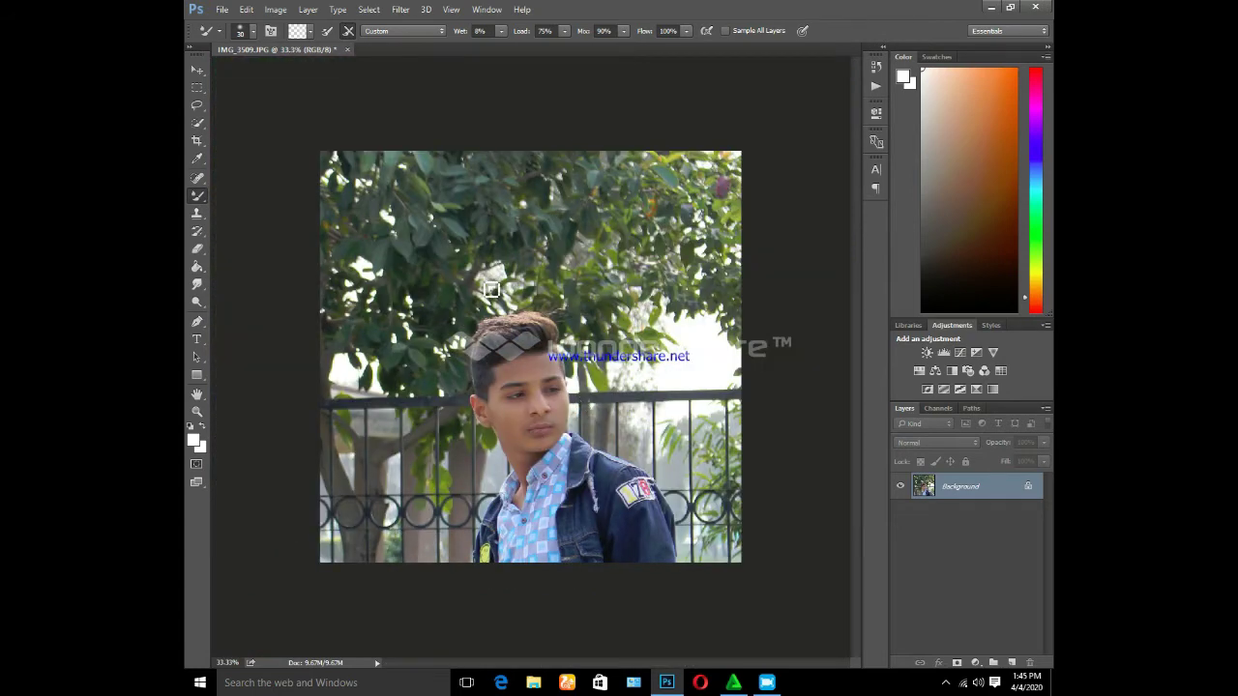
{"action": "left_click", "coordinate": [397, 9]}
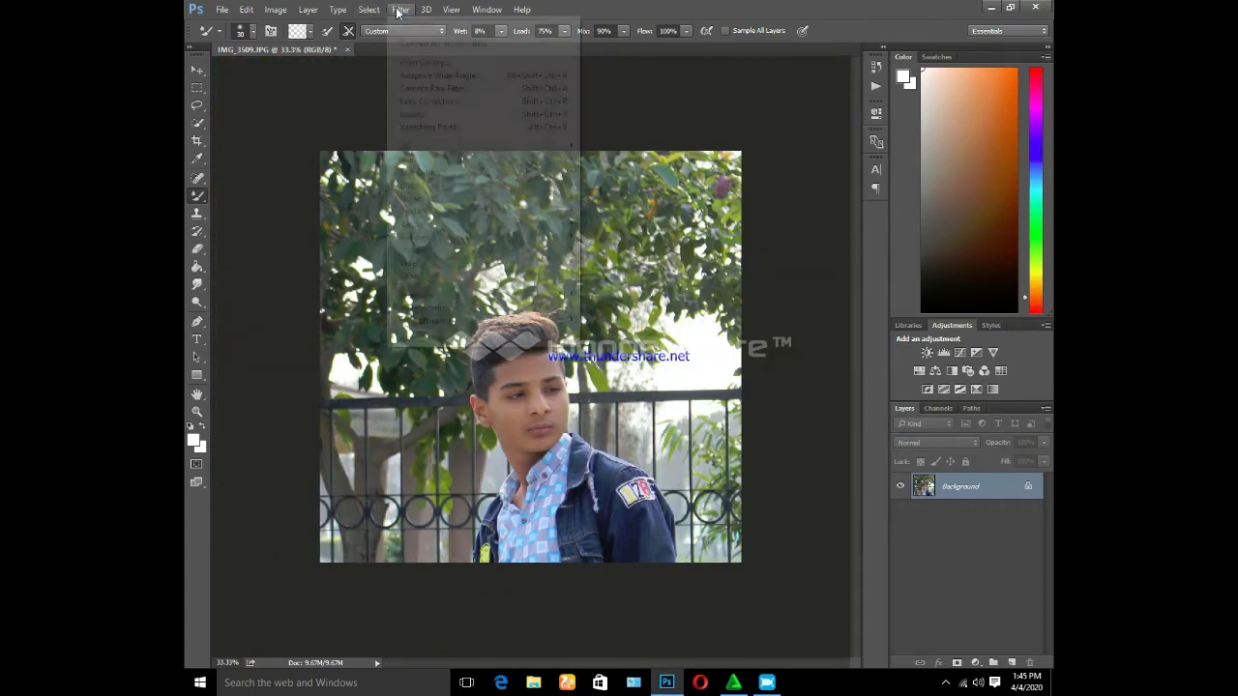
{"action": "left_click", "coordinate": [451, 89]}
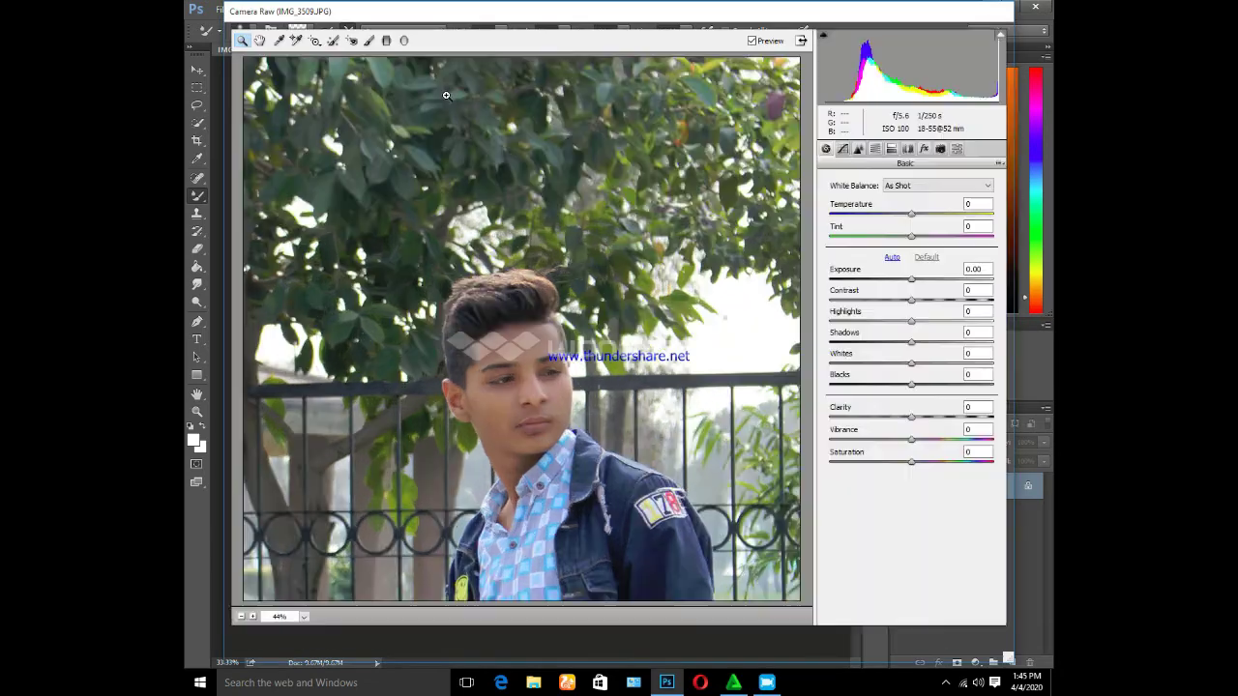
{"action": "left_click", "coordinate": [911, 281]}
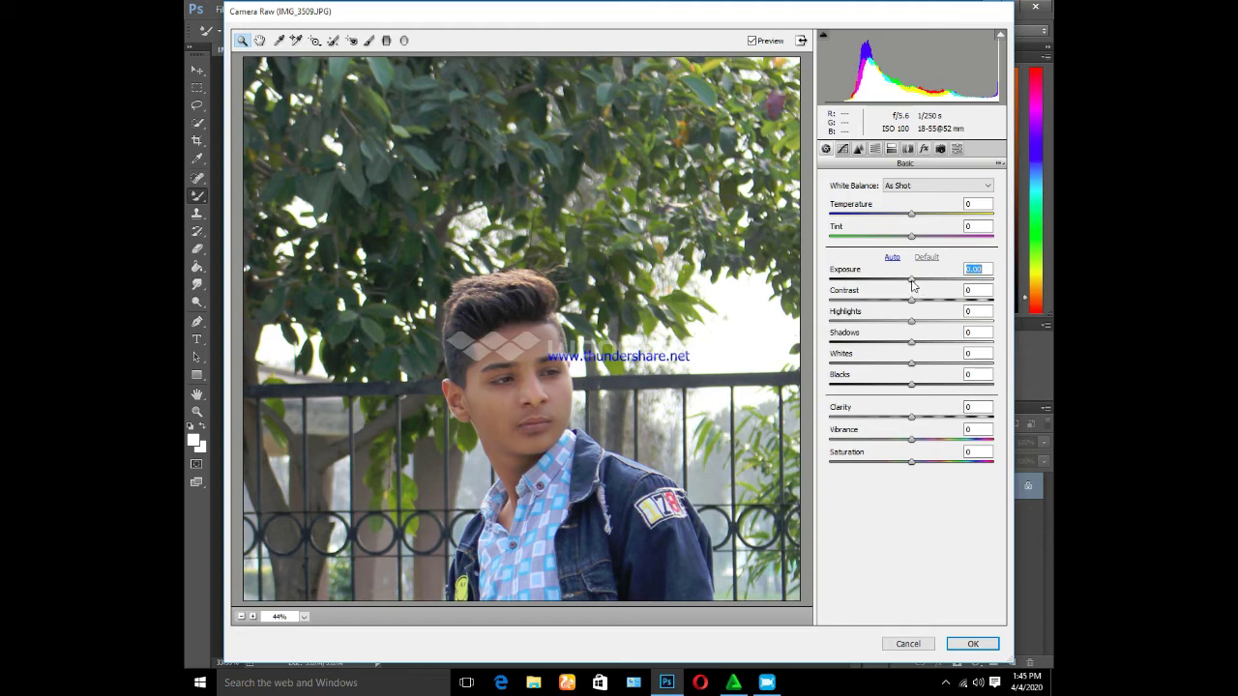
{"action": "left_click_drag", "start_coordinate": [911, 280], "coordinate": [901, 282]}
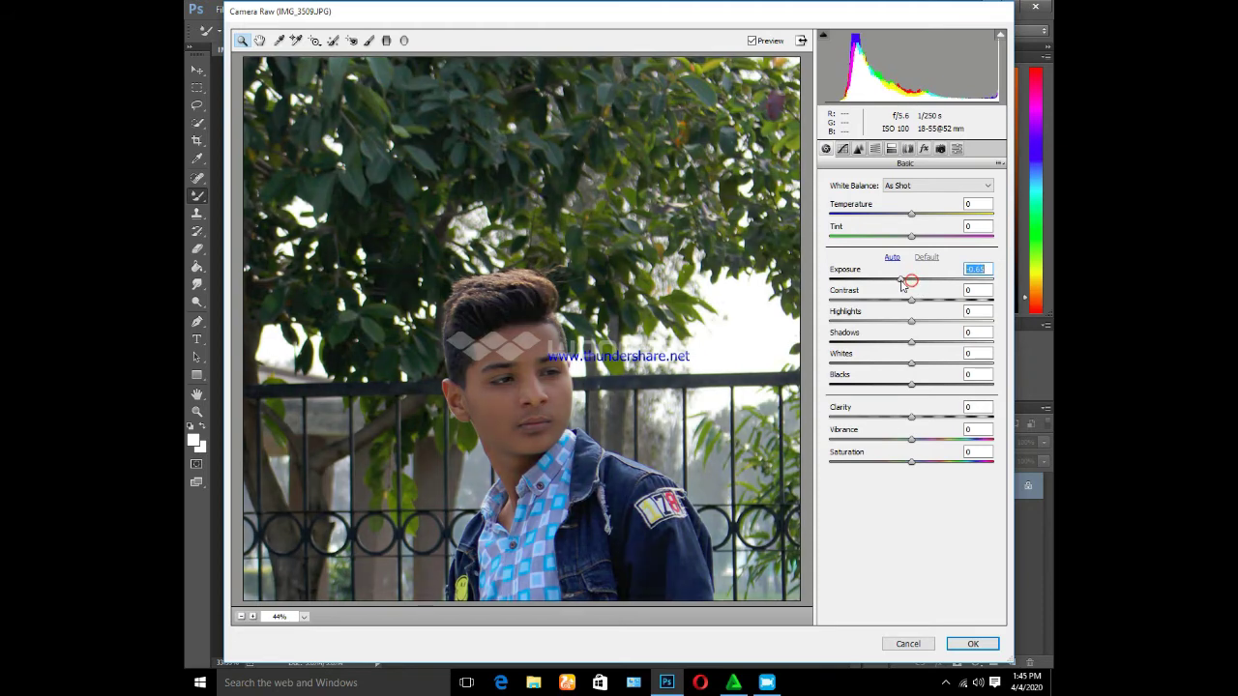
{"action": "left_click_drag", "start_coordinate": [901, 282], "coordinate": [909, 282]}
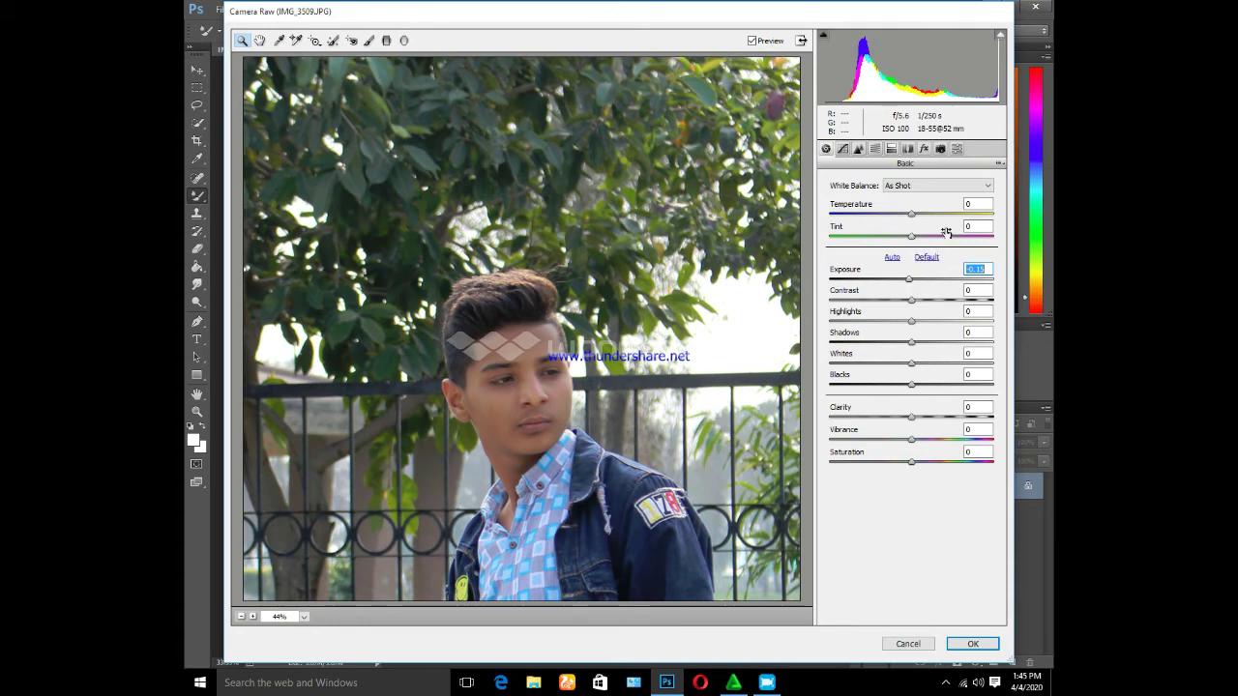
{"action": "left_click", "coordinate": [956, 150]}
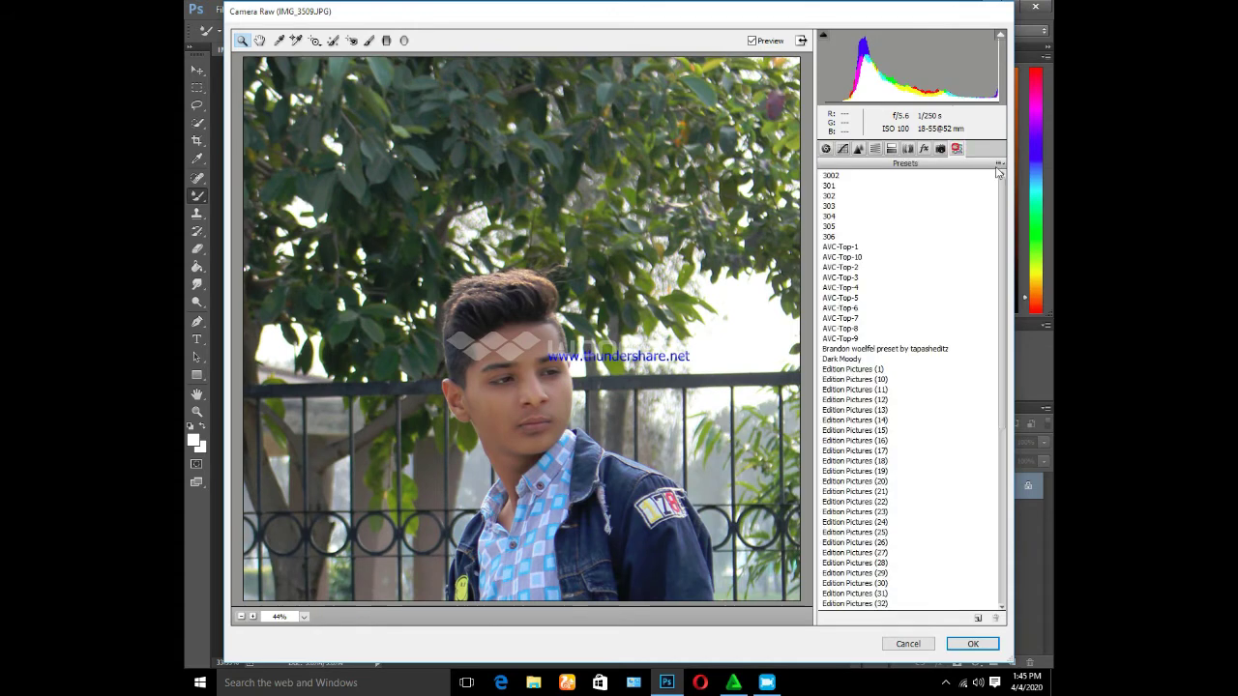
Preview the Face Whitening.xmp settings in Camera Raw, then cancel without applying them
{"action": "left_click", "coordinate": [1001, 165]}
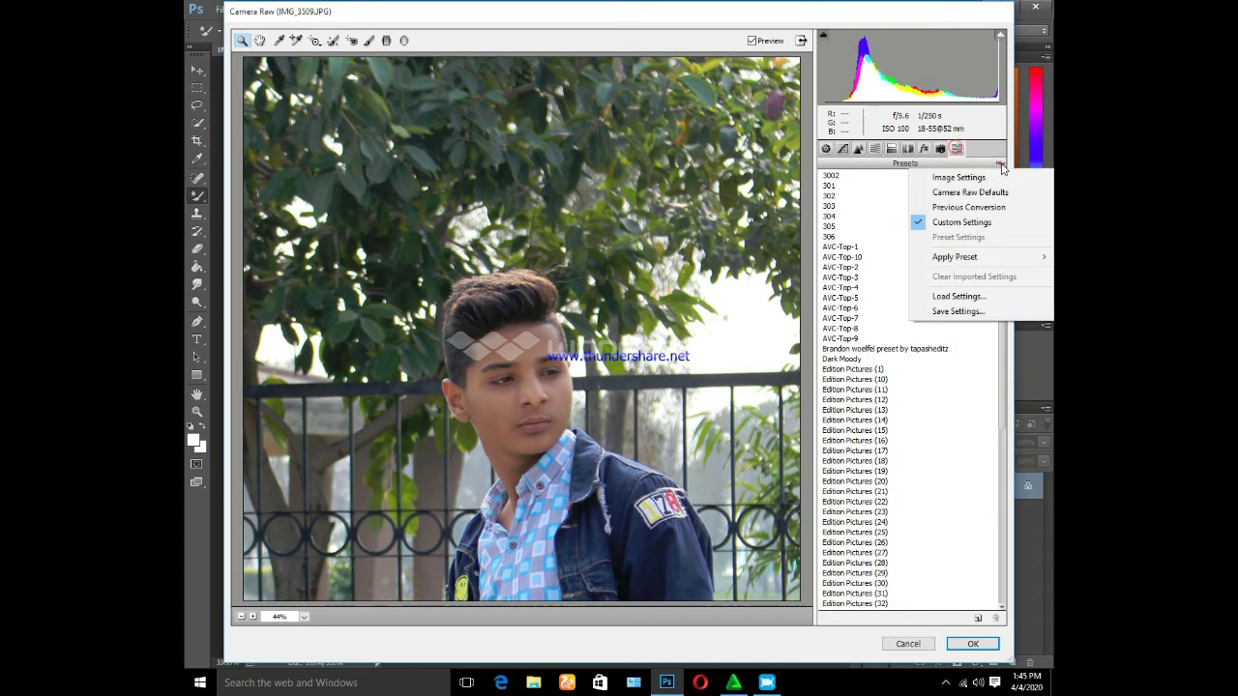
{"action": "left_click", "coordinate": [960, 298]}
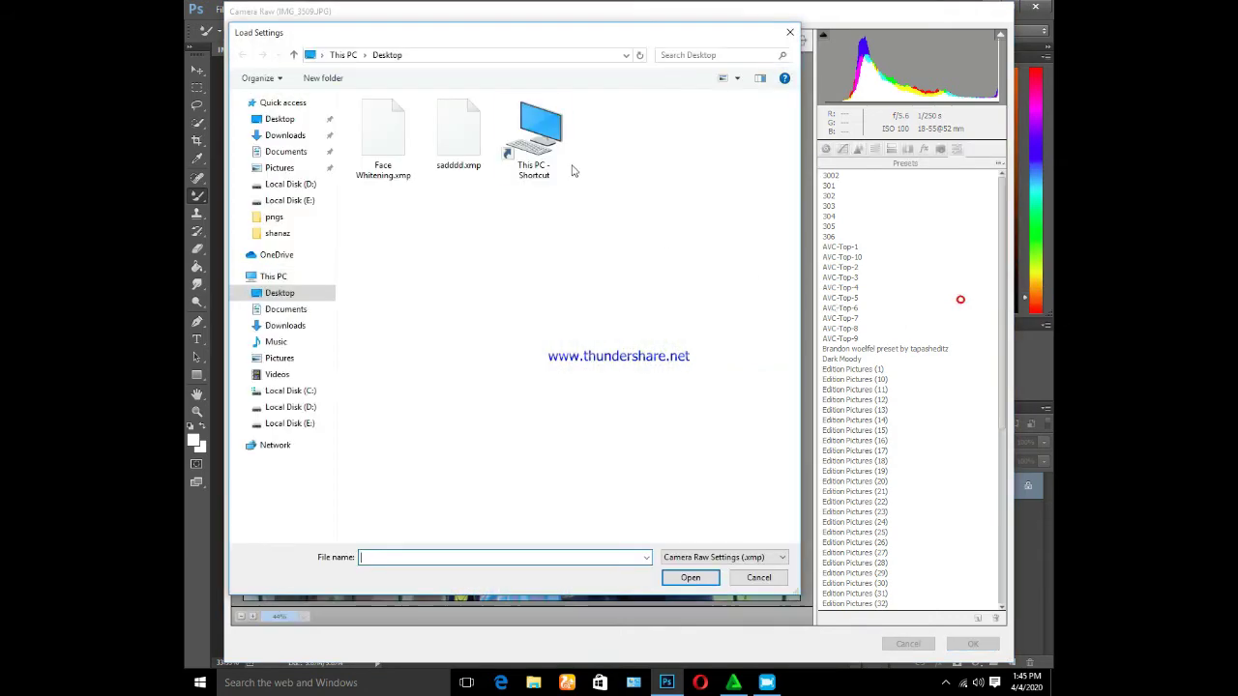
{"action": "double_click", "coordinate": [384, 140]}
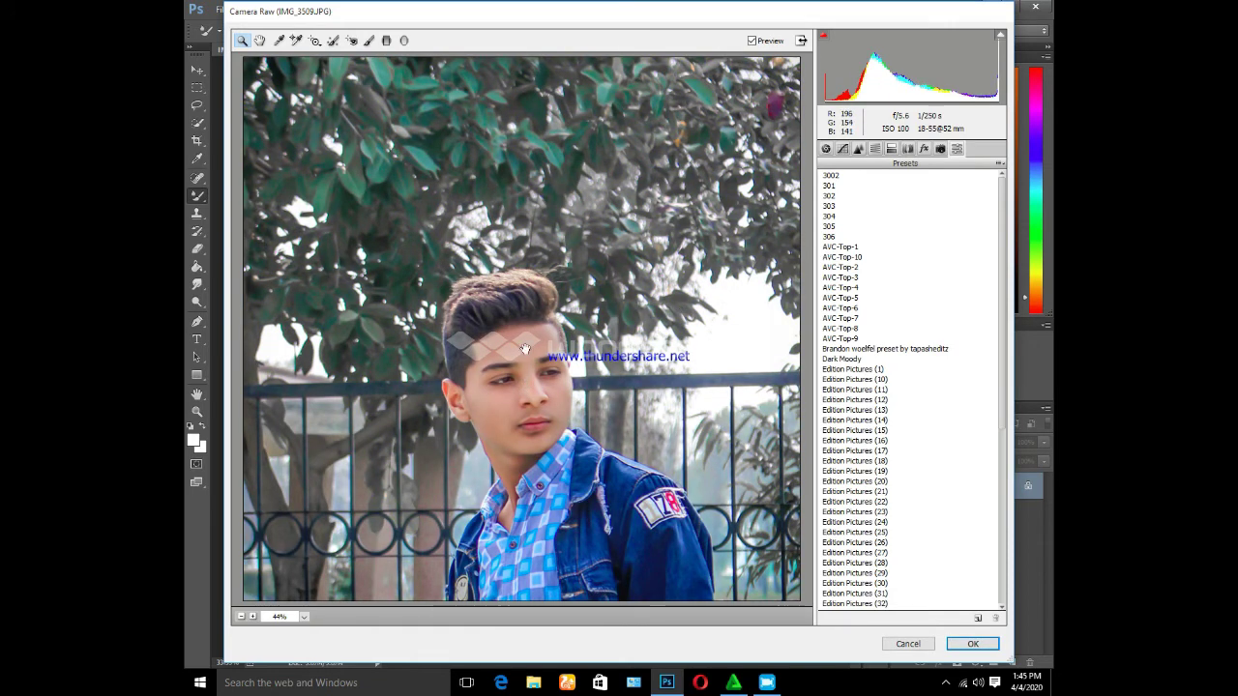
{"action": "left_click", "coordinate": [525, 349], "text": "alt"}
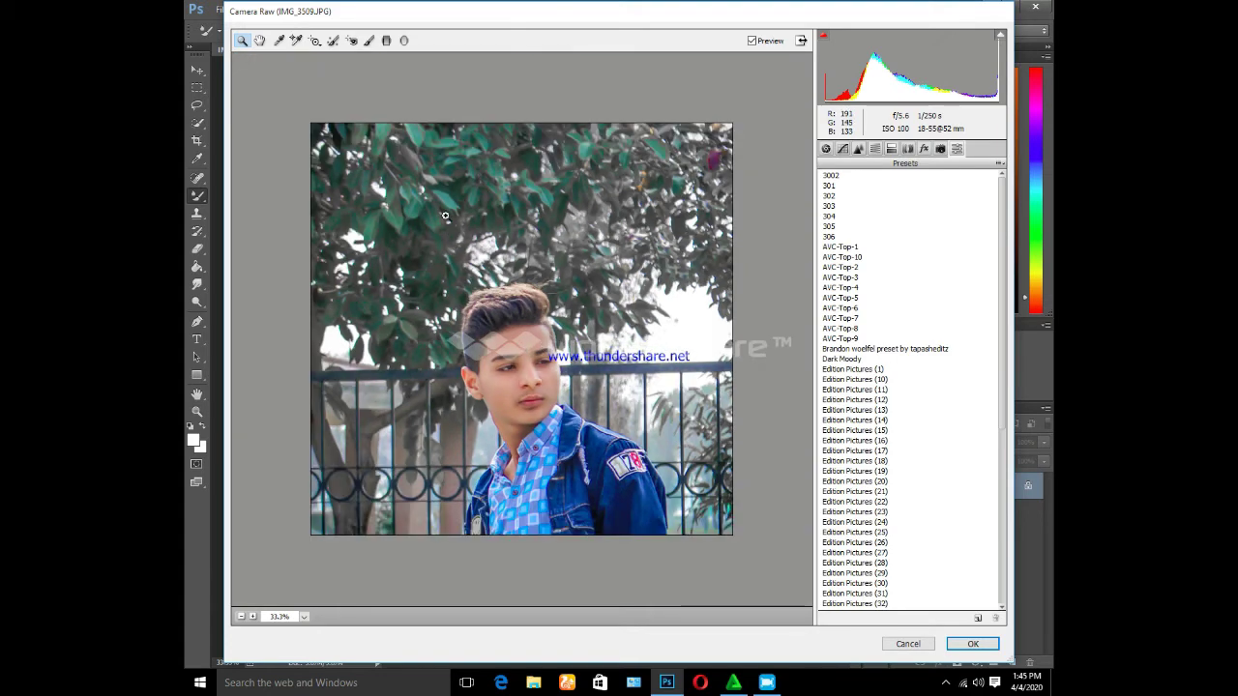
{"action": "left_click", "coordinate": [923, 646]}
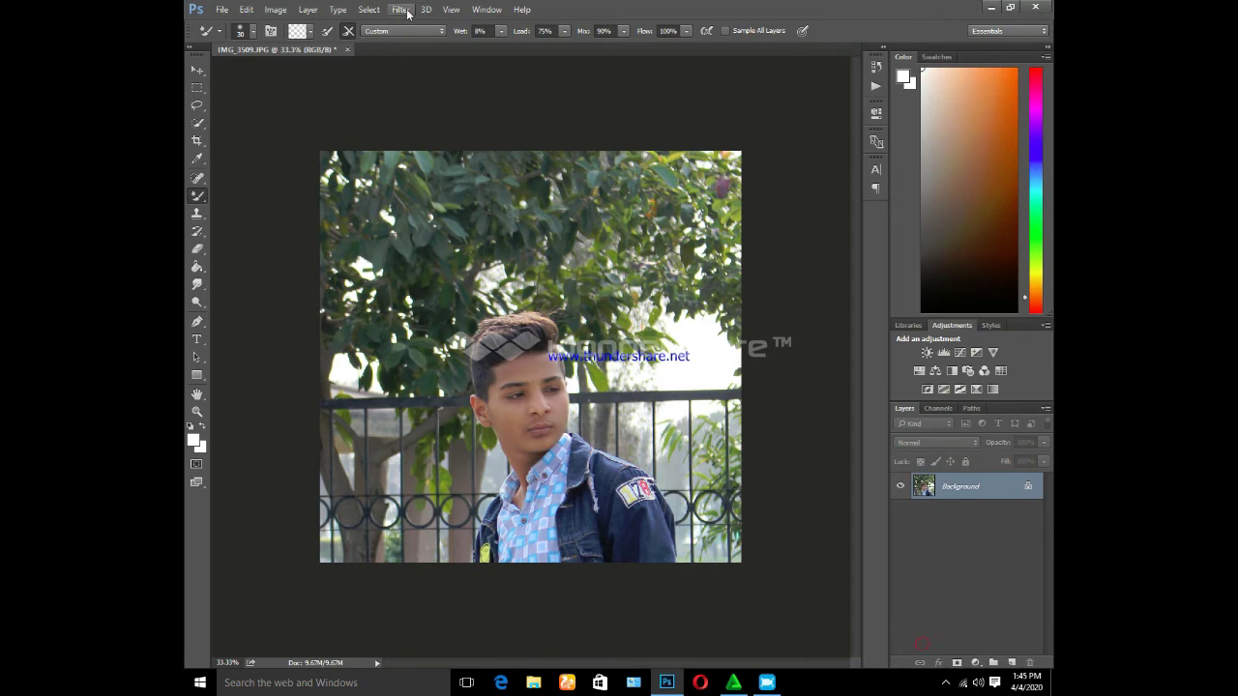
Load Face Whitening.xmp into the Camera Raw Filter and apply it to the portrait
{"action": "left_click", "coordinate": [400, 9]}
{"action": "left_click", "coordinate": [441, 88]}
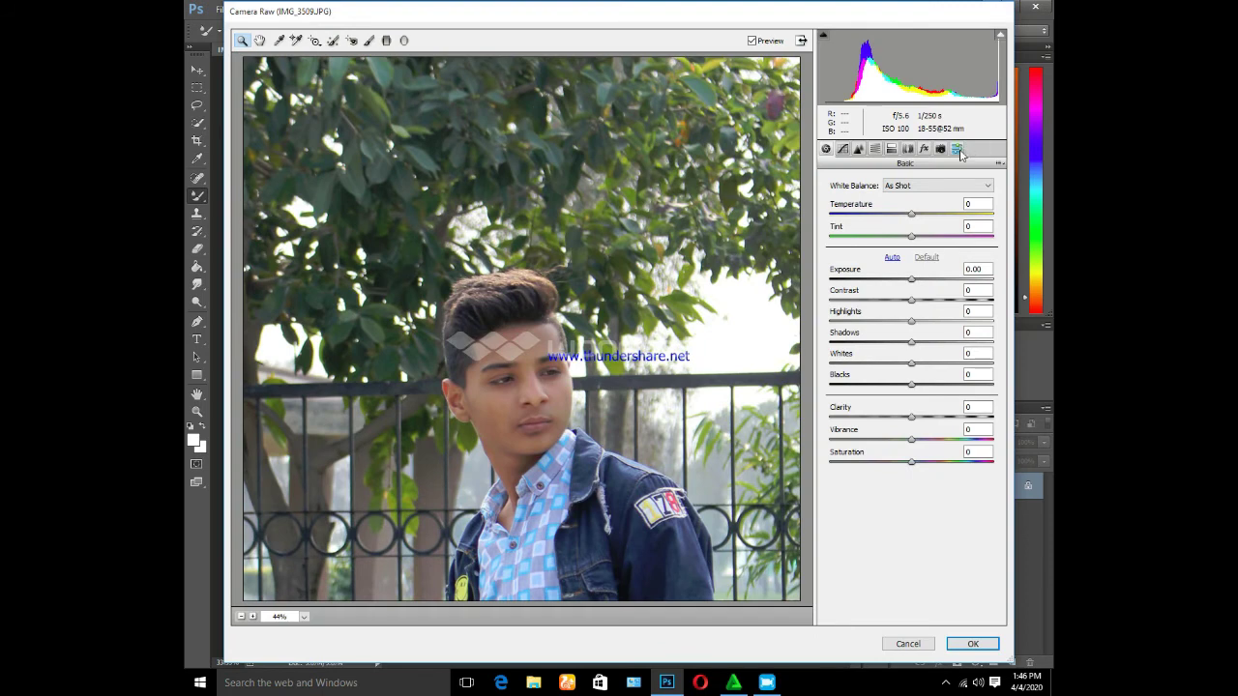
{"action": "left_click", "coordinate": [958, 148]}
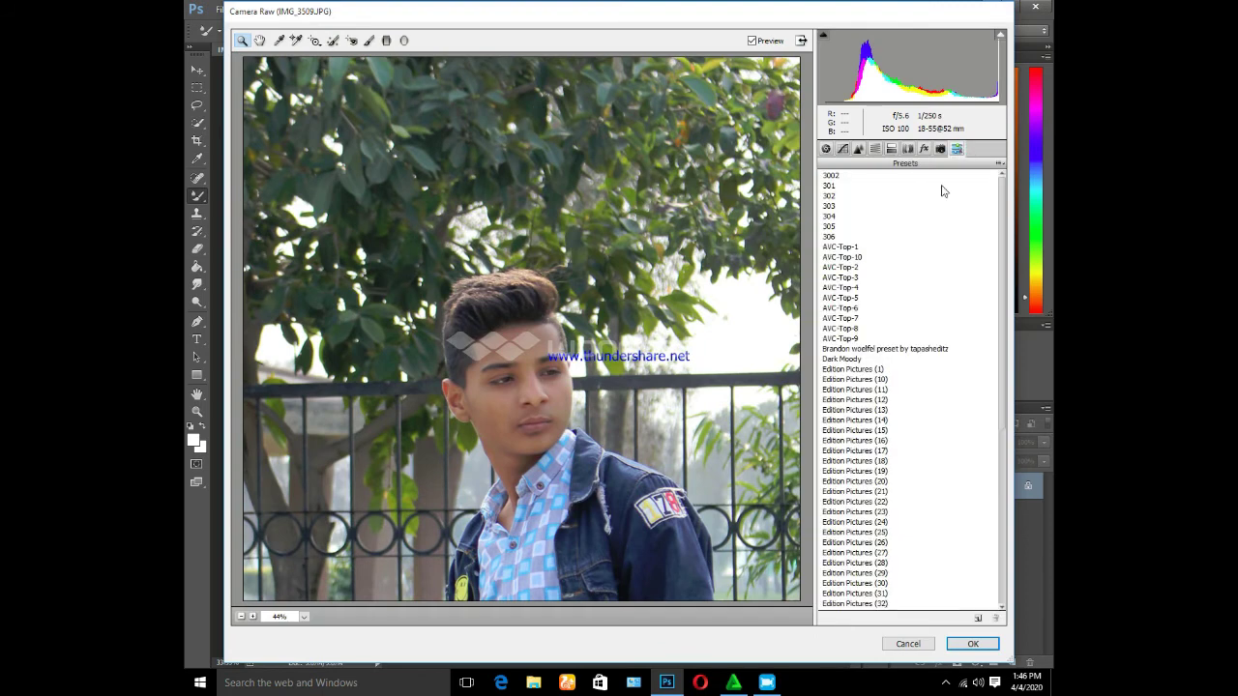
{"action": "scroll", "coordinate": [920, 220], "scroll_direction": "down", "scroll_amount": 10}
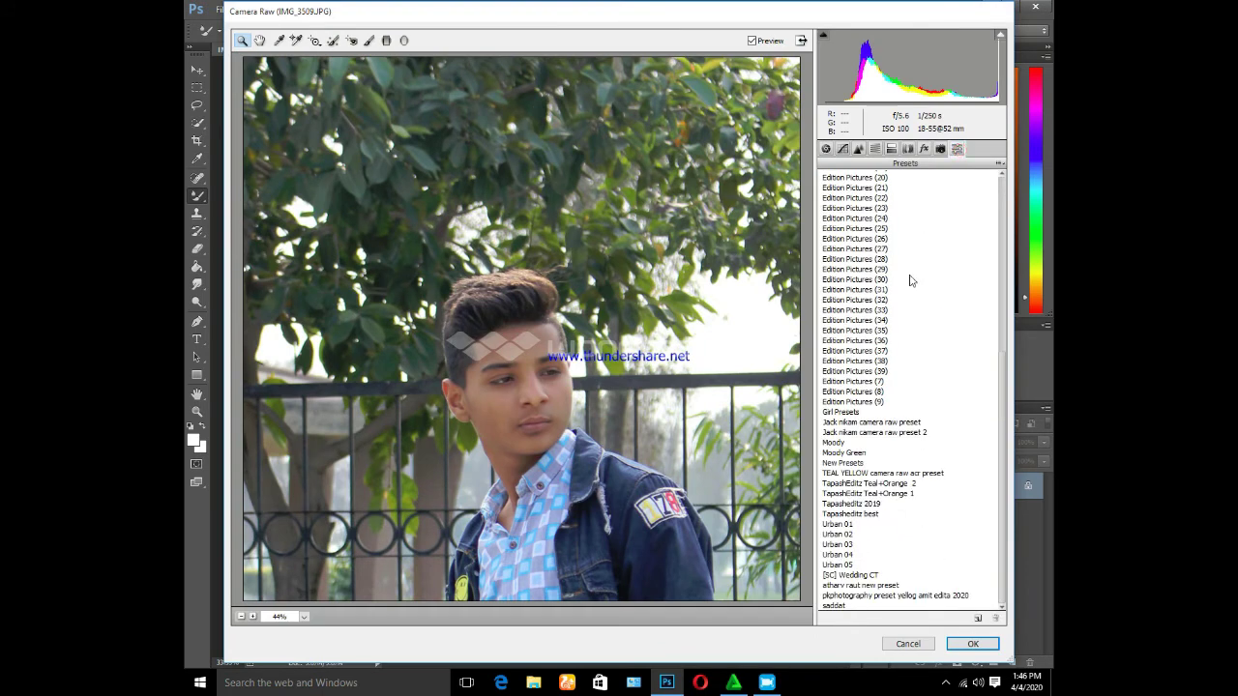
{"action": "left_click", "coordinate": [1000, 163]}
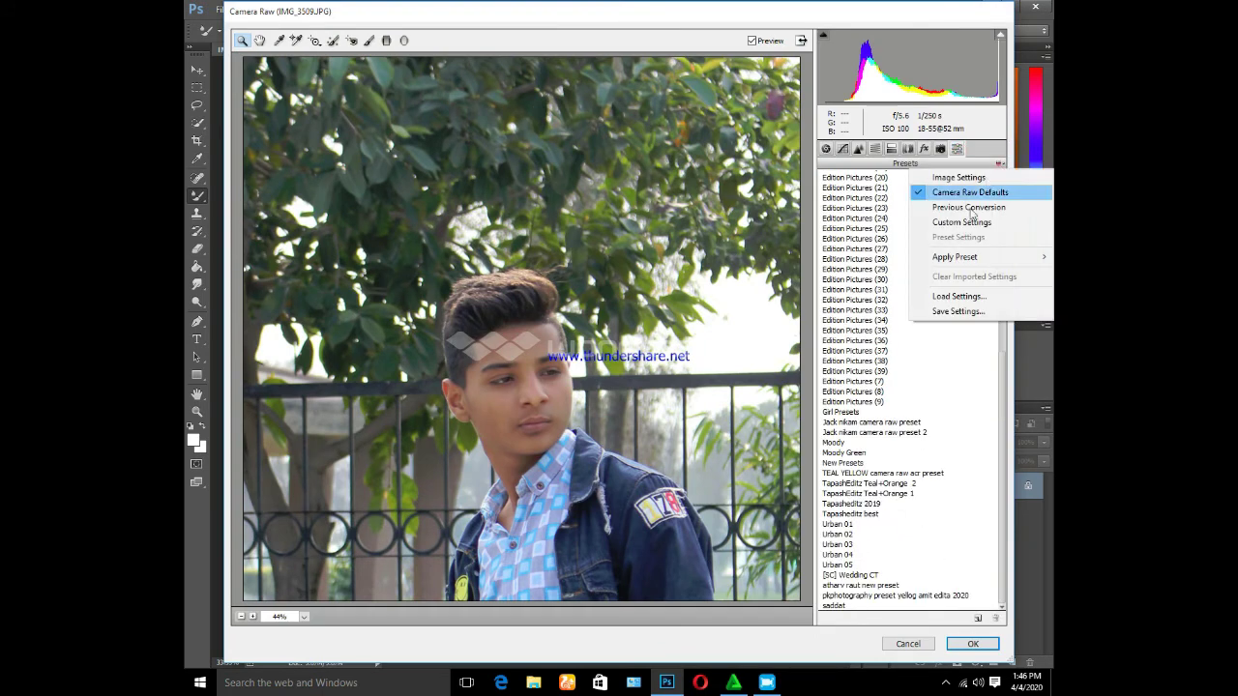
{"action": "left_click", "coordinate": [957, 296]}
{"action": "double_click", "coordinate": [396, 138]}
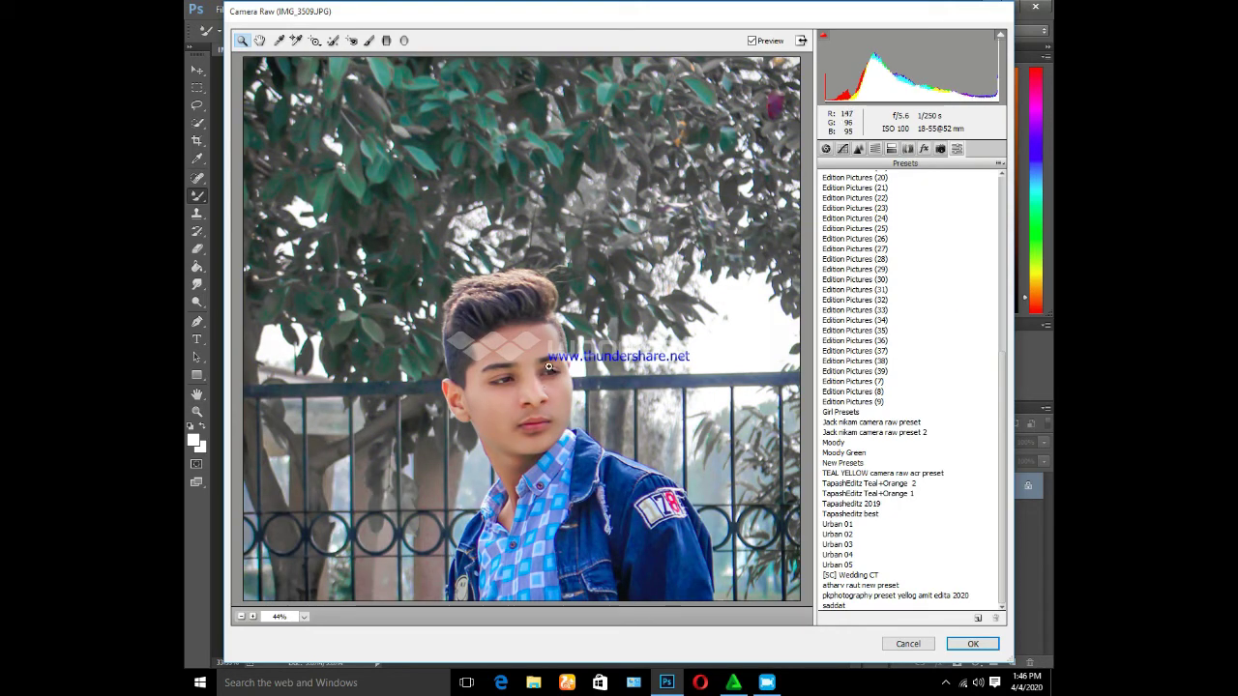
{"action": "left_click", "coordinate": [967, 645]}
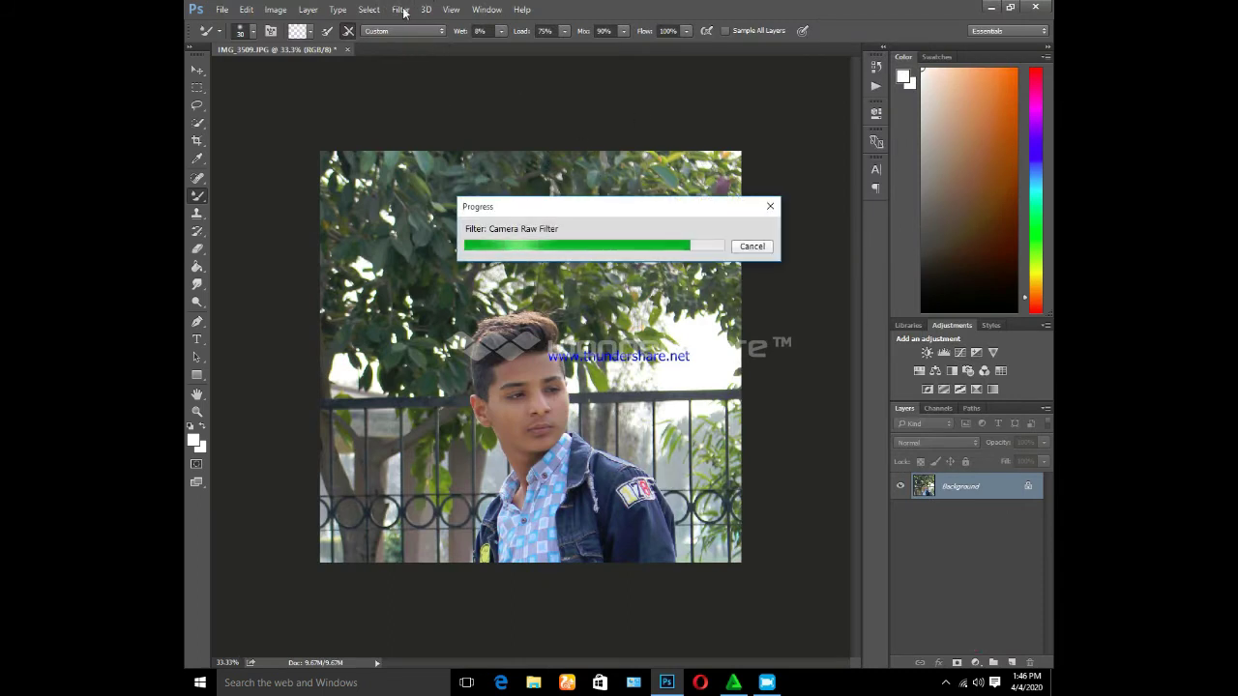
Open Liquify and zoom the preview onto the boy's hair
{"action": "left_click", "coordinate": [400, 9]}
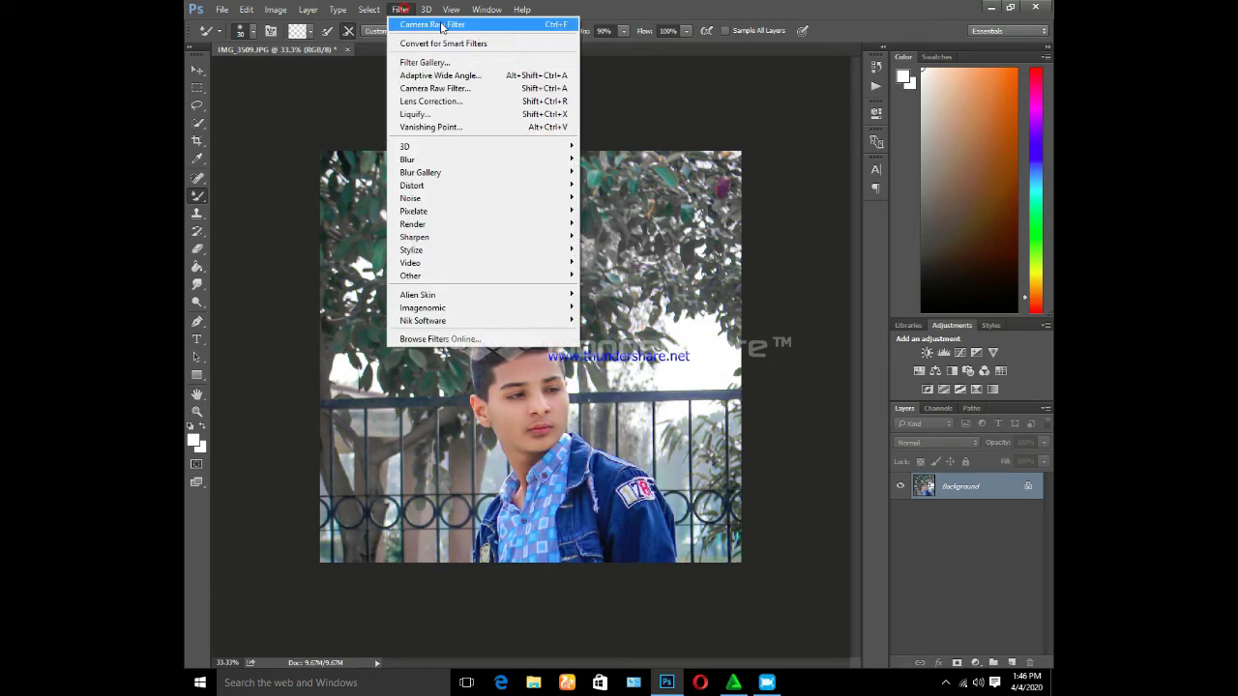
{"action": "left_click", "coordinate": [421, 115]}
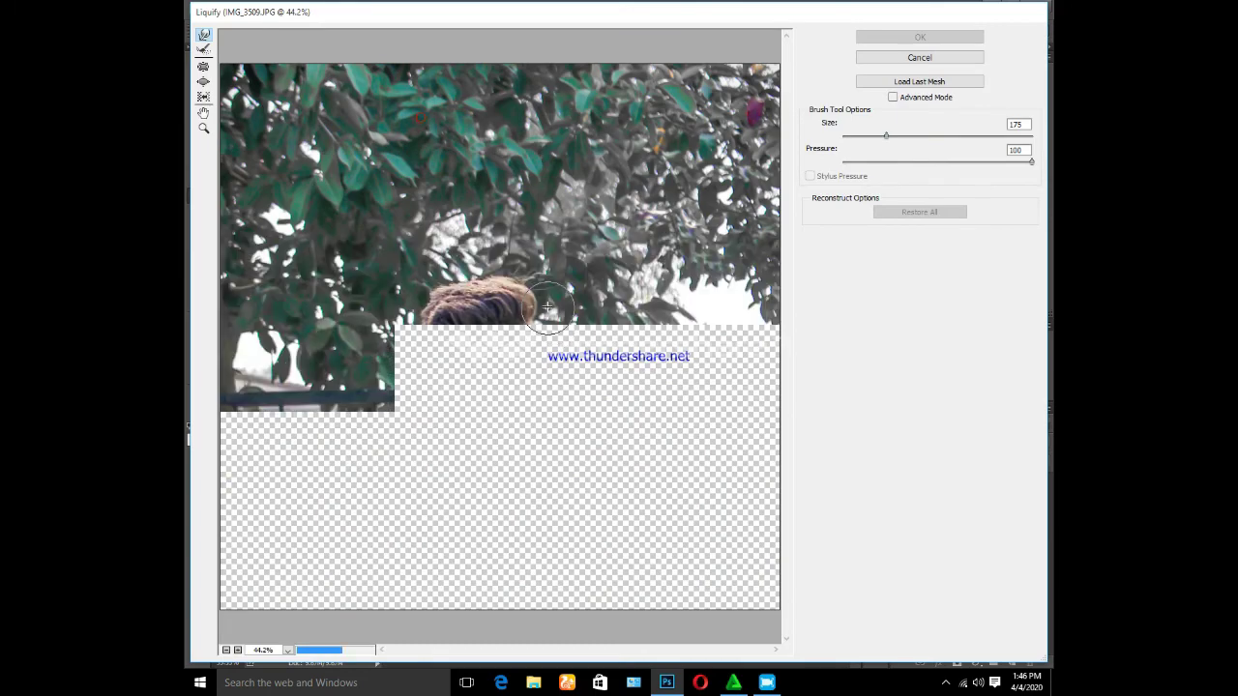
{"action": "left_click", "coordinate": [548, 304], "text": "ctrl"}
{"action": "left_click", "coordinate": [534, 258], "text": "ctrl"}
{"action": "left_click", "coordinate": [534, 257], "text": "ctrl"}
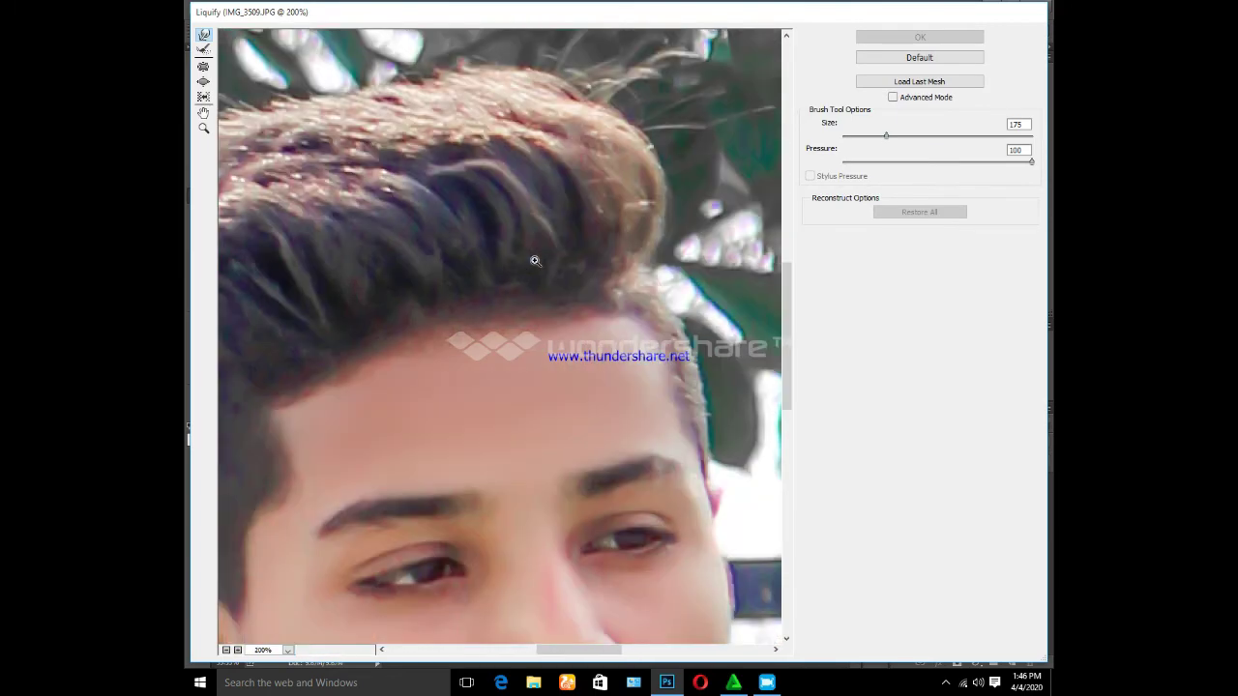
{"action": "key", "text": "ctrl+minus"}
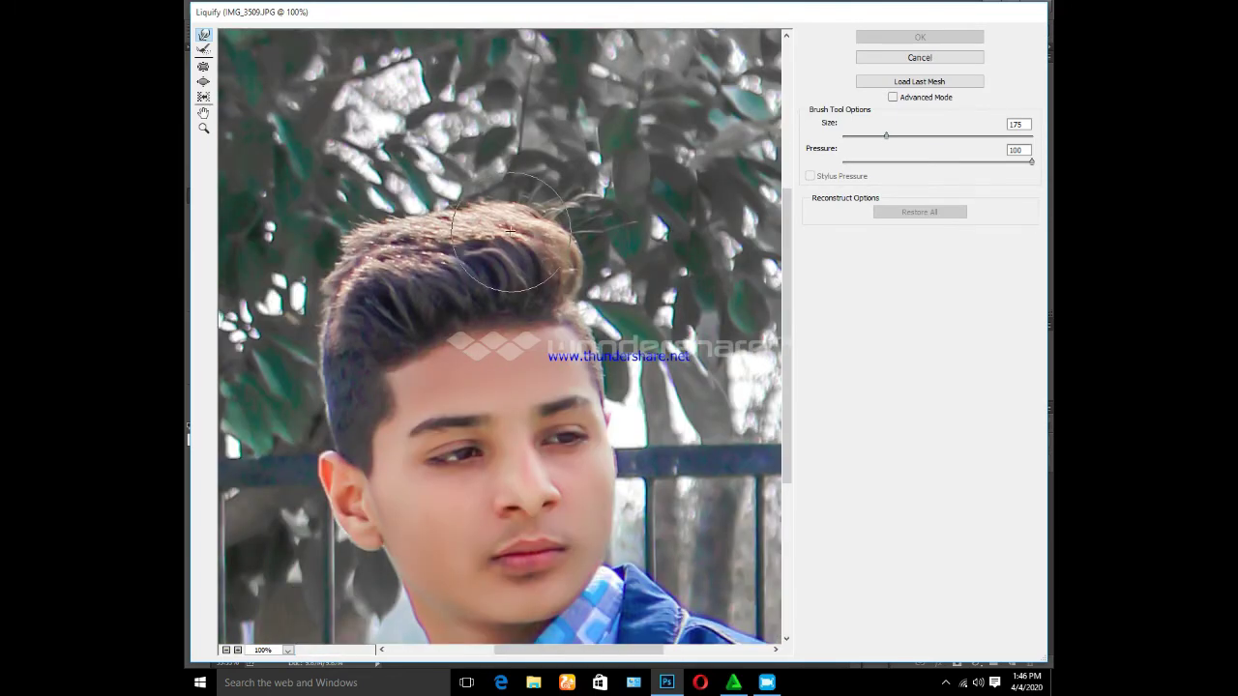
{"action": "type", "text": "400"}
Push the top of the hair upward with Forward Warp, brush enlarged to 400
{"action": "mouse_move", "coordinate": [509, 230]}
{"action": "left_mouse_down"}
{"action": "mouse_move", "coordinate": [503, 207]}
{"action": "mouse_move", "coordinate": [425, 193]}
{"action": "left_mouse_up"}
{"action": "key", "text": "bracketright"}
{"action": "key", "text": "bracketright"}
{"action": "key", "text": "bracketright"}
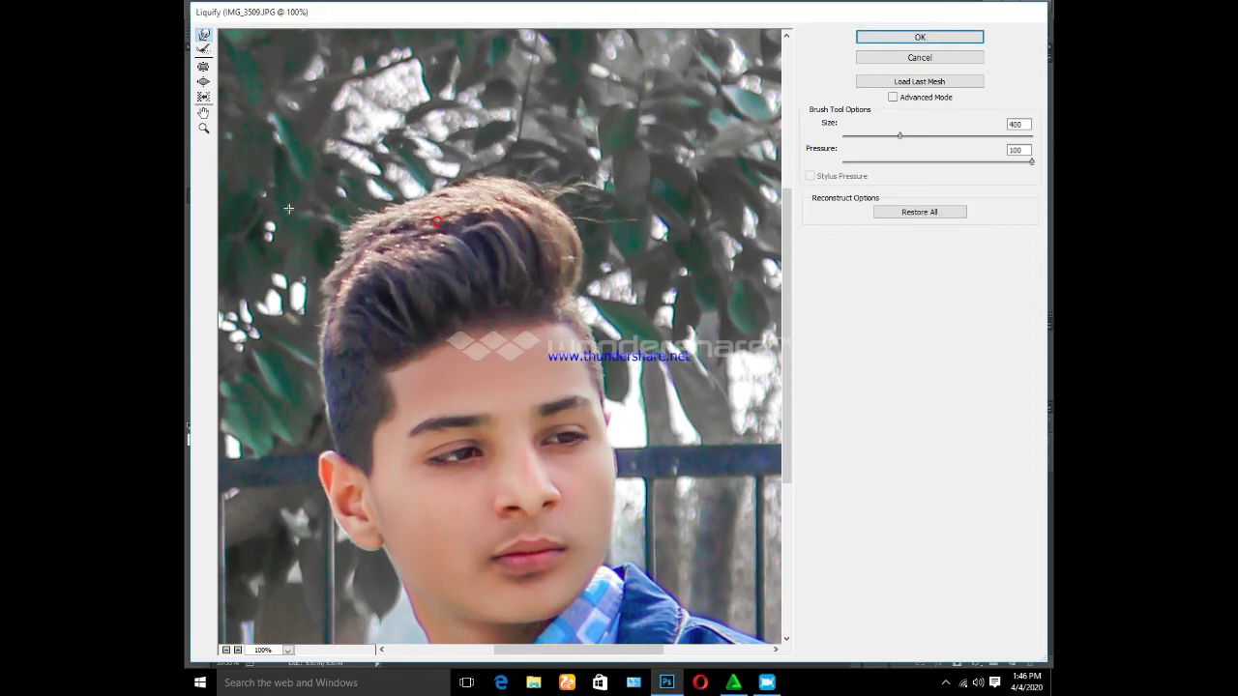
{"action": "mouse_move", "coordinate": [334, 227]}
{"action": "left_mouse_down"}
{"action": "mouse_move", "coordinate": [307, 208]}
{"action": "mouse_move", "coordinate": [328, 212]}
{"action": "left_mouse_up"}
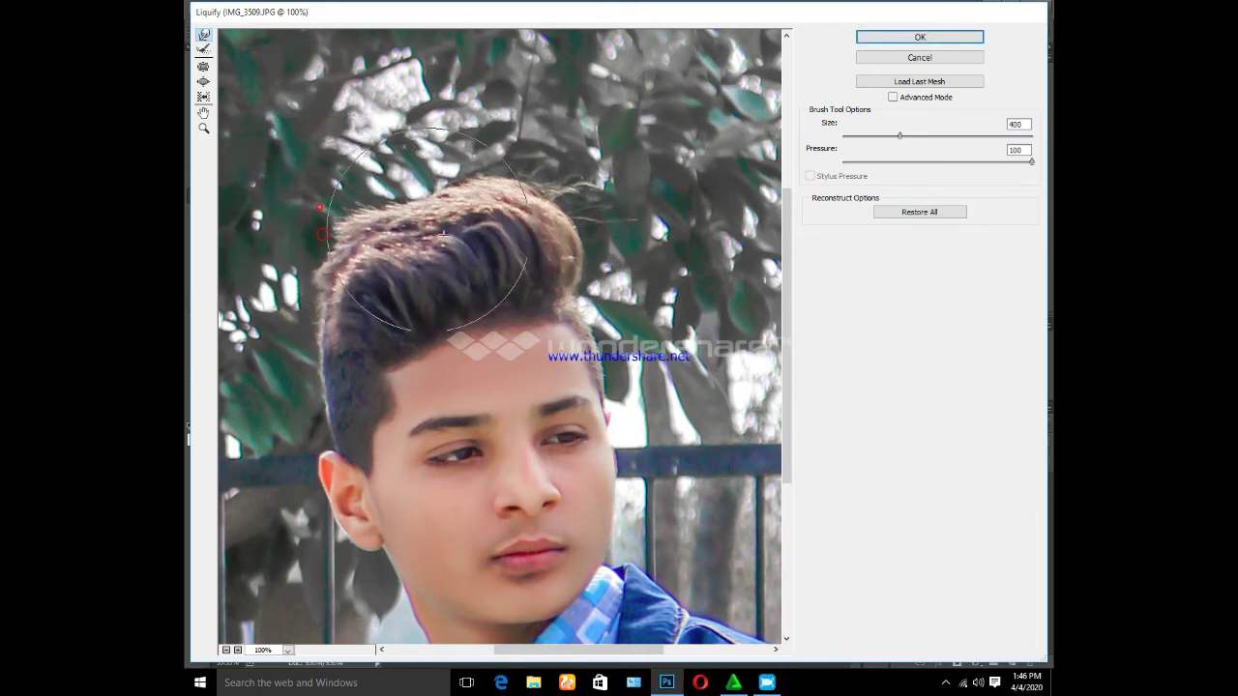
{"action": "mouse_move", "coordinate": [447, 230]}
{"action": "left_mouse_down"}
{"action": "mouse_move", "coordinate": [440, 208]}
{"action": "mouse_move", "coordinate": [548, 184]}
{"action": "mouse_move", "coordinate": [563, 230]}
{"action": "mouse_move", "coordinate": [601, 254]}
{"action": "mouse_move", "coordinate": [580, 217]}
{"action": "mouse_move", "coordinate": [508, 208]}
{"action": "mouse_move", "coordinate": [580, 198]}
{"action": "mouse_move", "coordinate": [609, 264]}
{"action": "mouse_move", "coordinate": [425, 278]}
{"action": "mouse_move", "coordinate": [429, 236]}
{"action": "mouse_move", "coordinate": [330, 246]}
{"action": "mouse_move", "coordinate": [375, 230]}
{"action": "left_mouse_up"}
Warp the left and right sides of the hair upward at brush sizes 300 and 175, then apply
{"action": "key", "text": "bracketleft"}
{"action": "key", "text": "bracketleft"}
{"action": "key", "text": "bracketleft"}
{"action": "key", "text": "bracketright"}
{"action": "key", "text": "bracketright"}
{"action": "key", "text": "bracketright"}
{"action": "key", "text": "bracketright"}
{"action": "left_click_drag", "start_coordinate": [369, 191], "coordinate": [380, 192]}
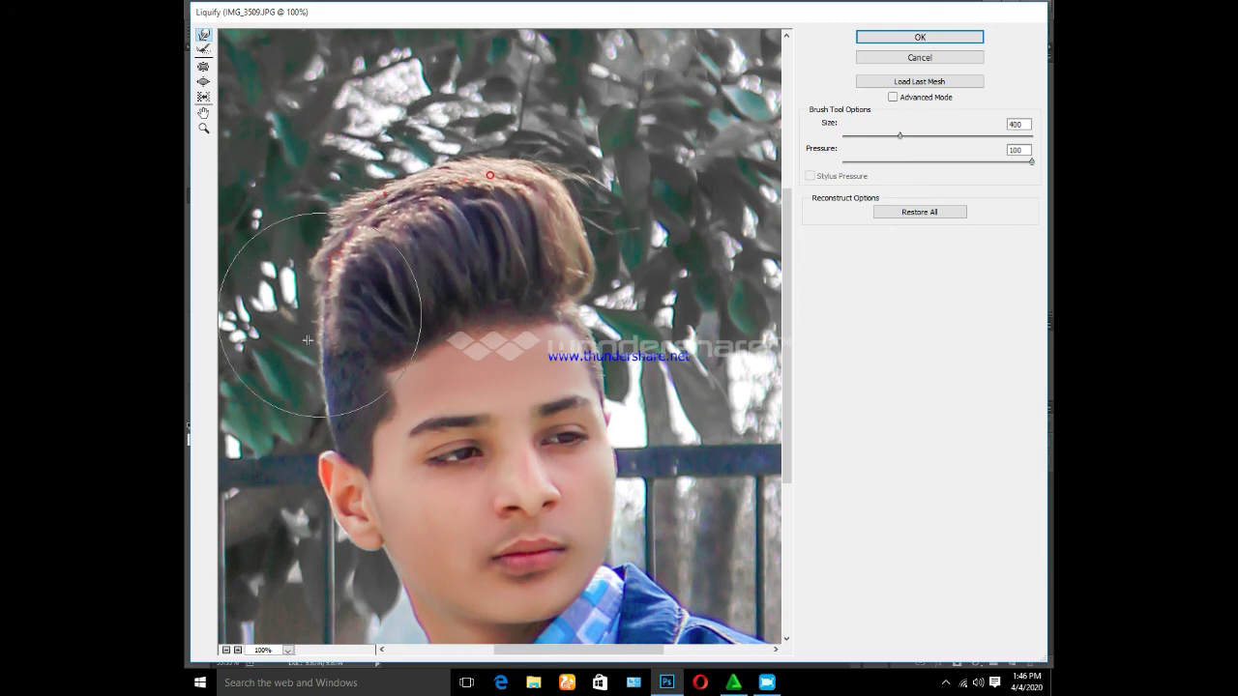
{"action": "left_click_drag", "start_coordinate": [380, 193], "coordinate": [298, 298]}
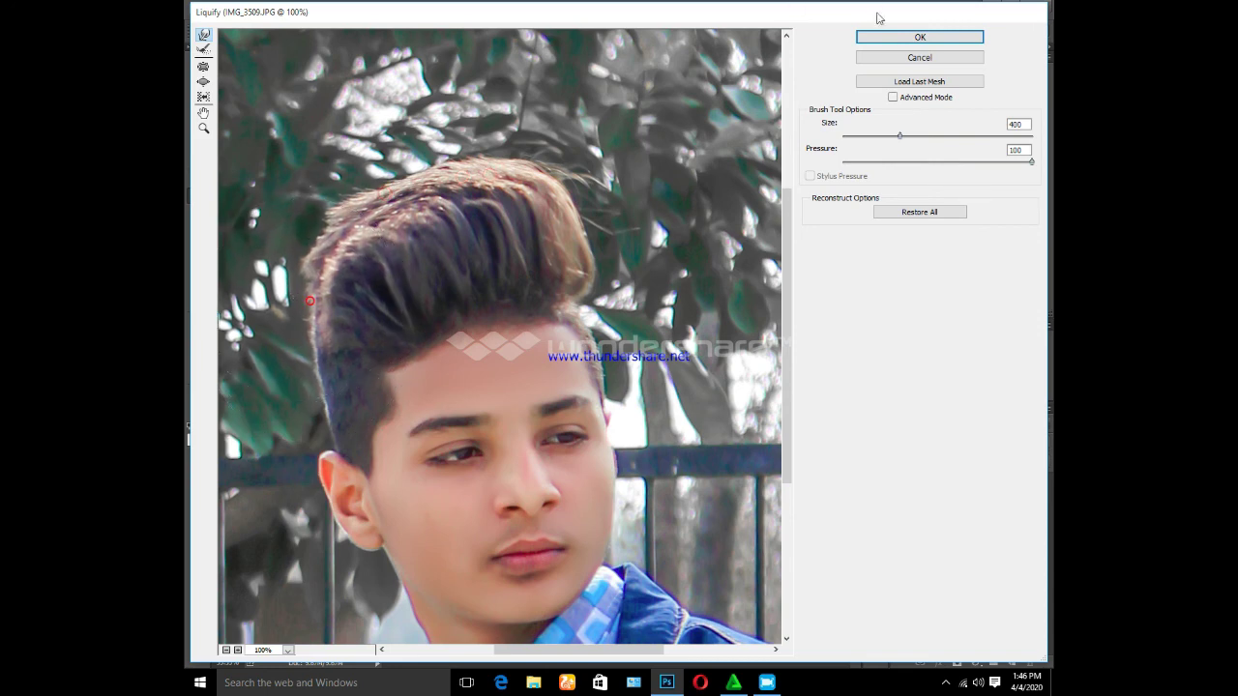
{"action": "key", "text": "bracketleft"}
{"action": "key", "text": "bracketleft"}
{"action": "key", "text": "bracketleft"}
{"action": "left_click_drag", "start_coordinate": [591, 225], "coordinate": [572, 172]}
{"action": "left_click", "coordinate": [573, 172]}
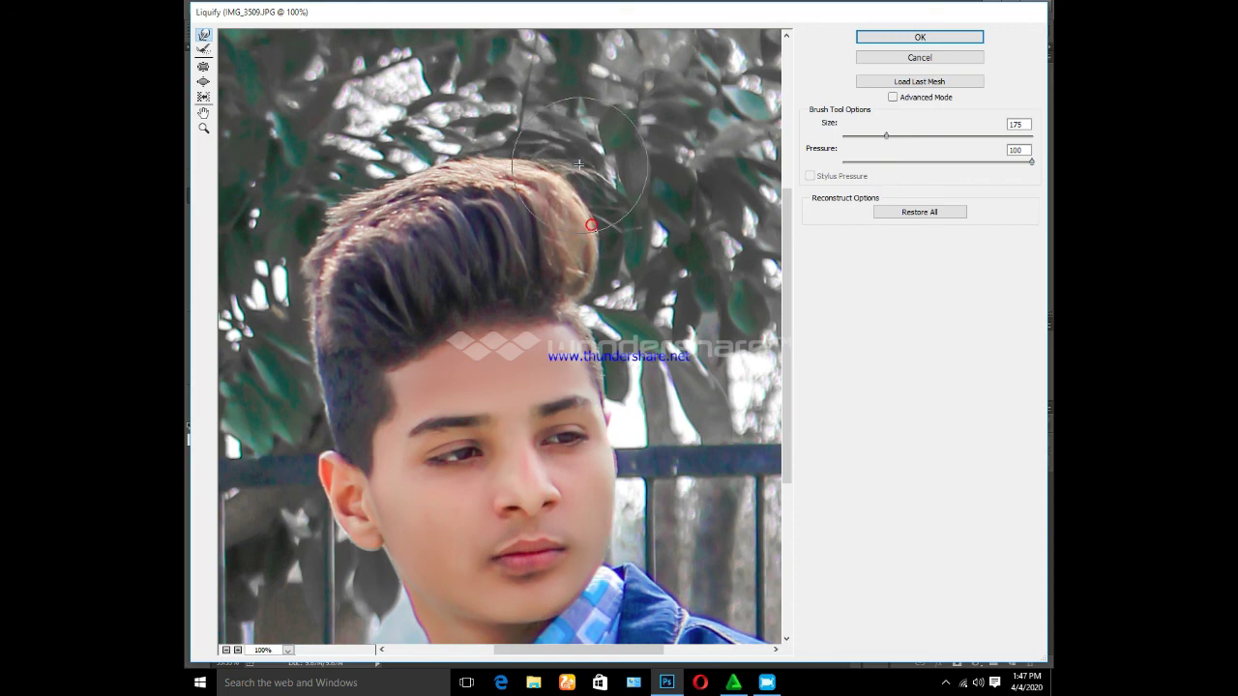
{"action": "left_click", "coordinate": [953, 36]}
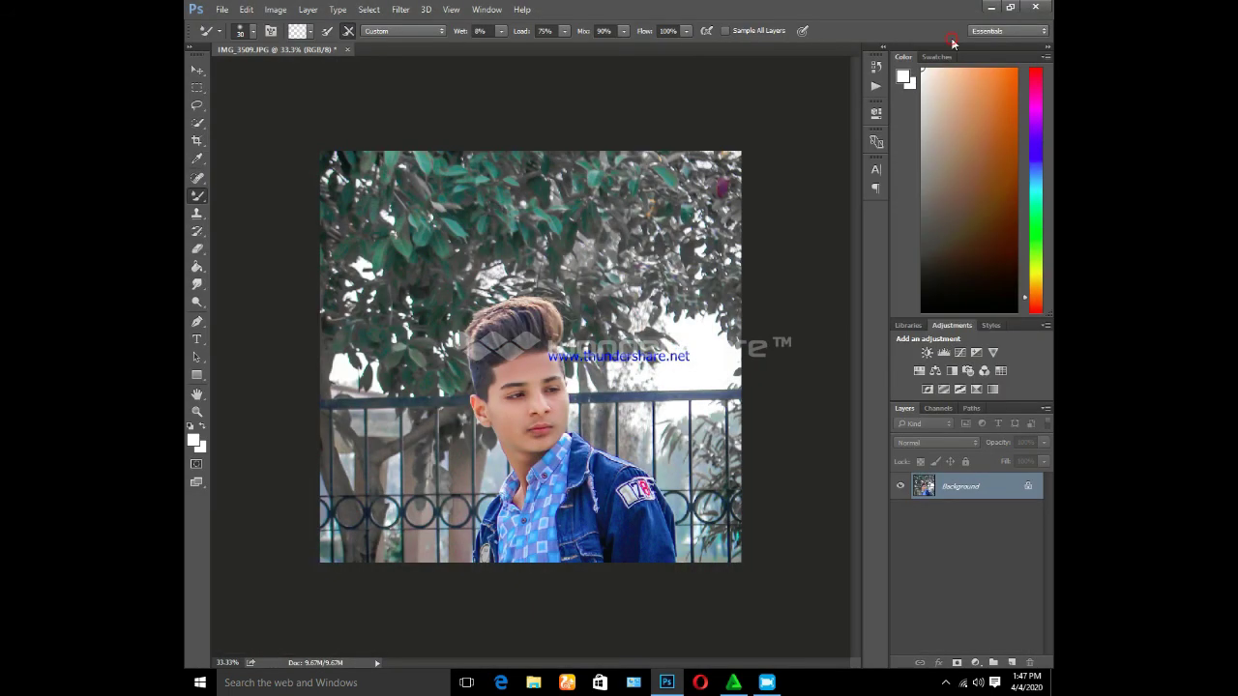